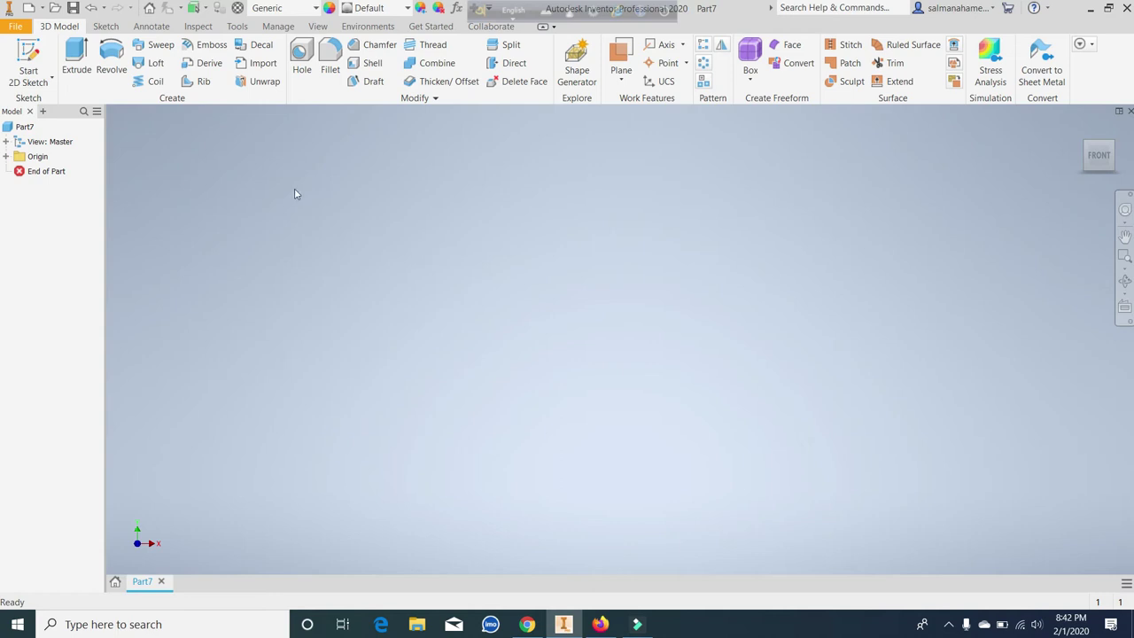
Start a sketch on an origin plane and draw a six-sided polygon centred on the origin
{"action": "left_click", "coordinate": [27, 52]}
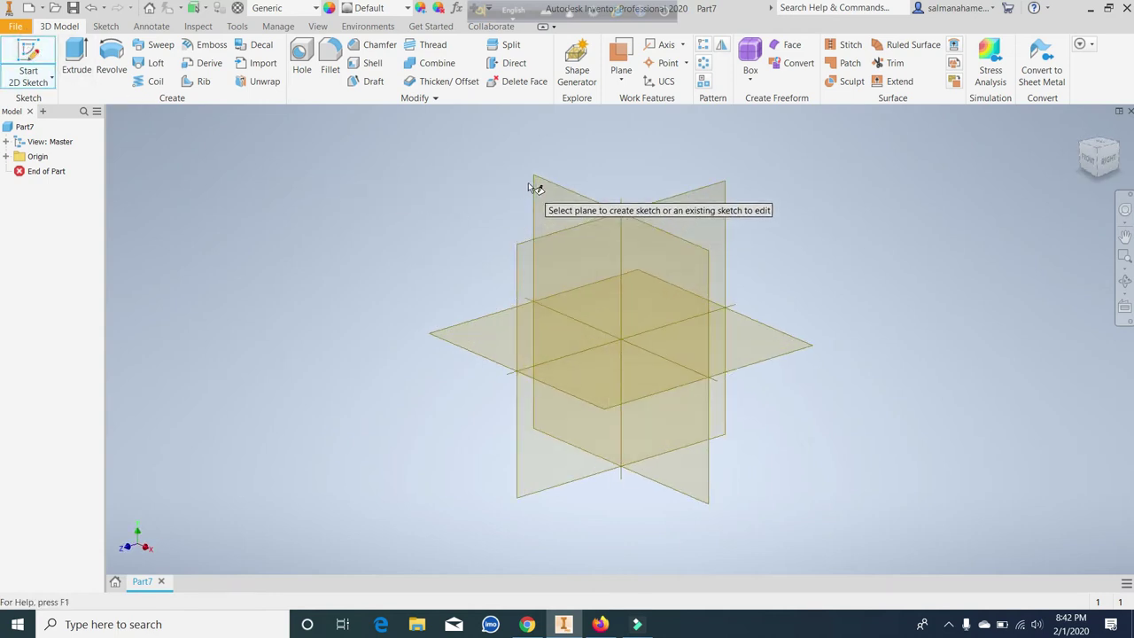
{"action": "left_click", "coordinate": [533, 175]}
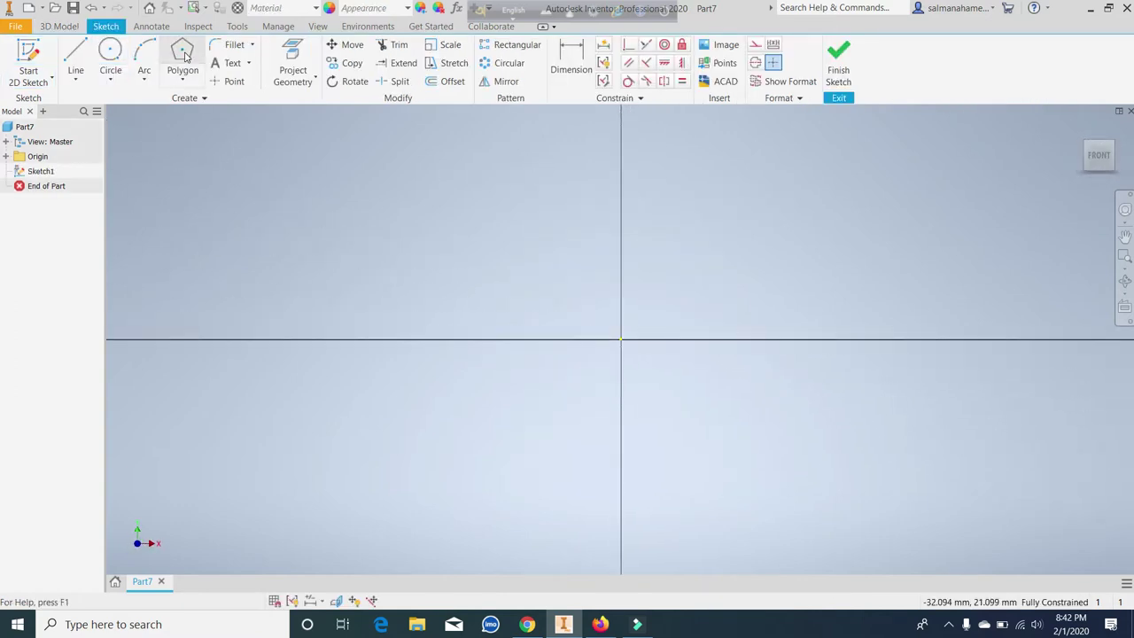
{"action": "left_click", "coordinate": [184, 55]}
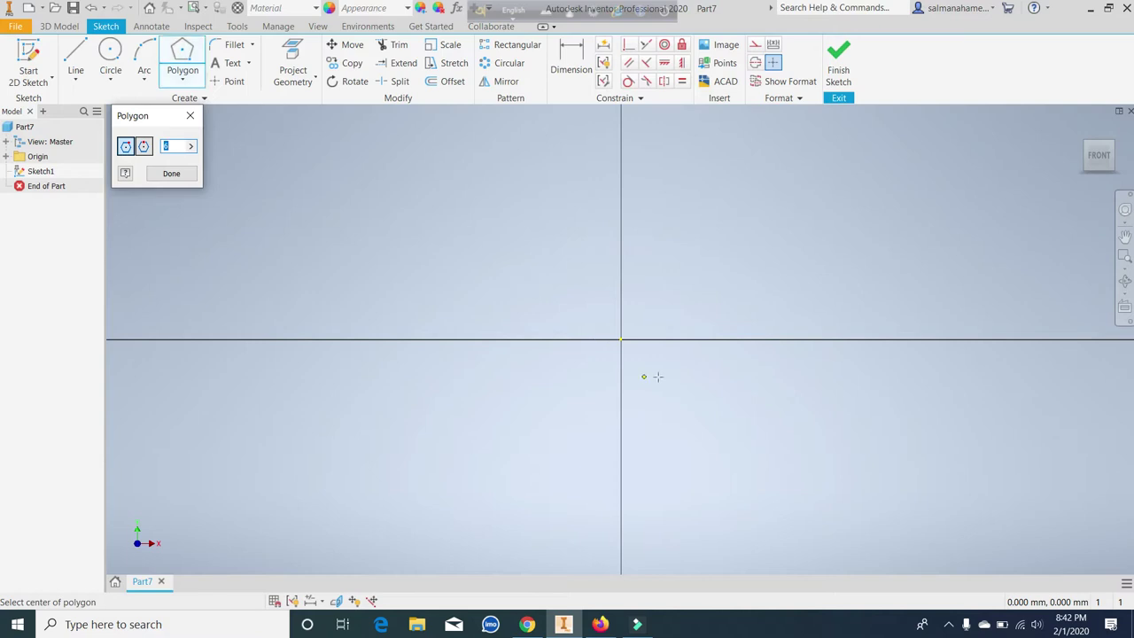
{"action": "left_click", "coordinate": [620, 340]}
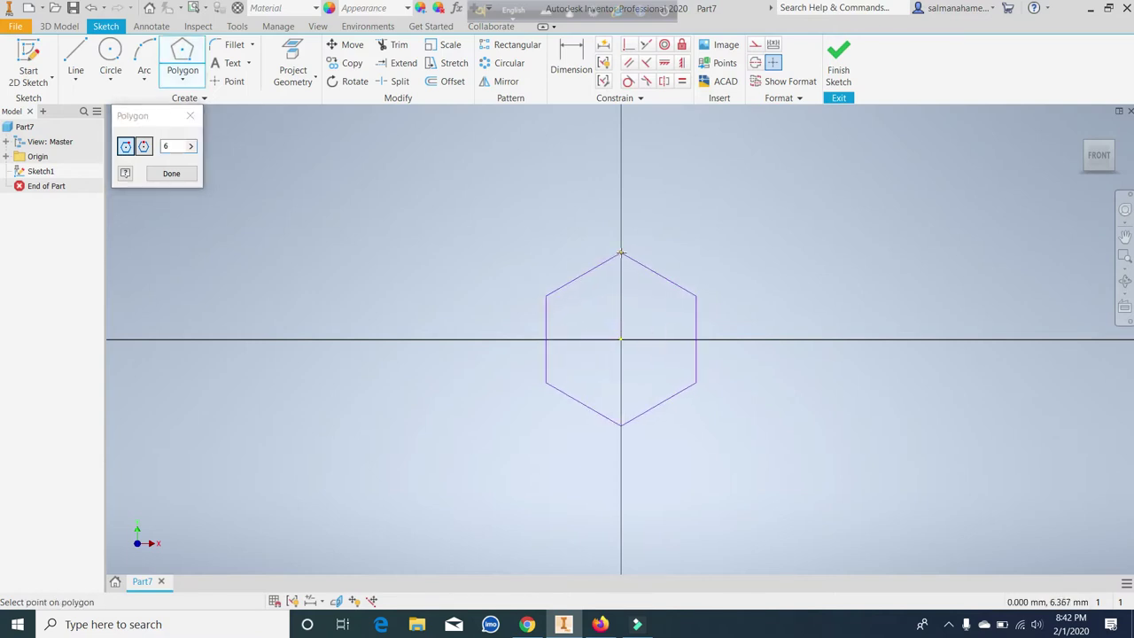
{"action": "left_click", "coordinate": [621, 254]}
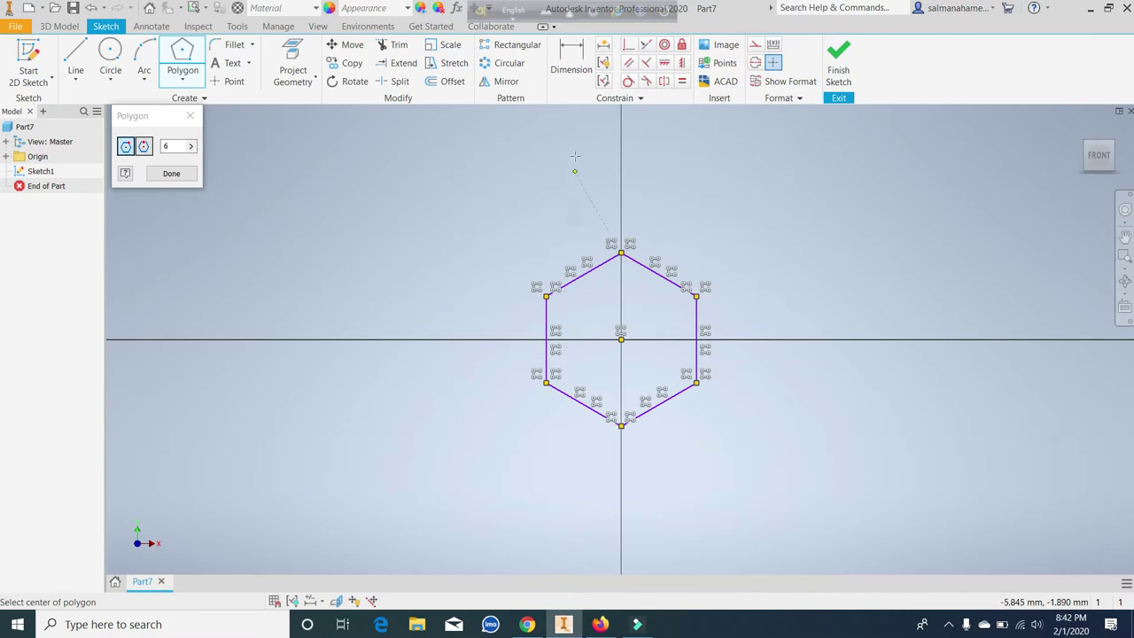
Dimension the hexagon 19 mm across its left and right flats
{"action": "left_click", "coordinate": [572, 55]}
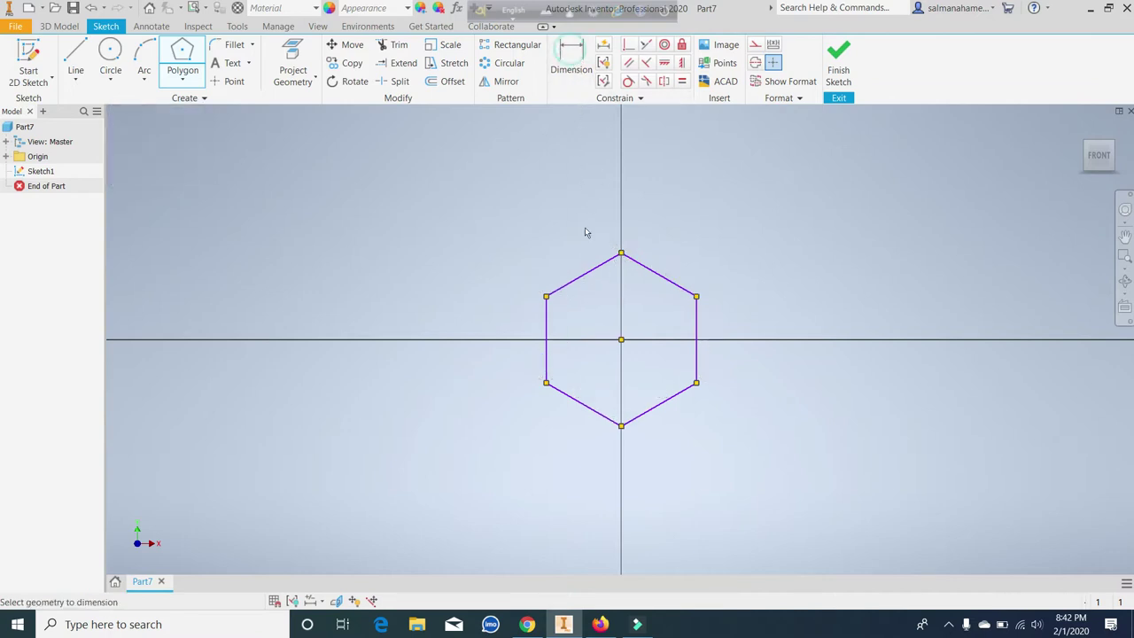
{"action": "left_click", "coordinate": [546, 333]}
{"action": "left_click", "coordinate": [696, 349]}
{"action": "left_click", "coordinate": [632, 194]}
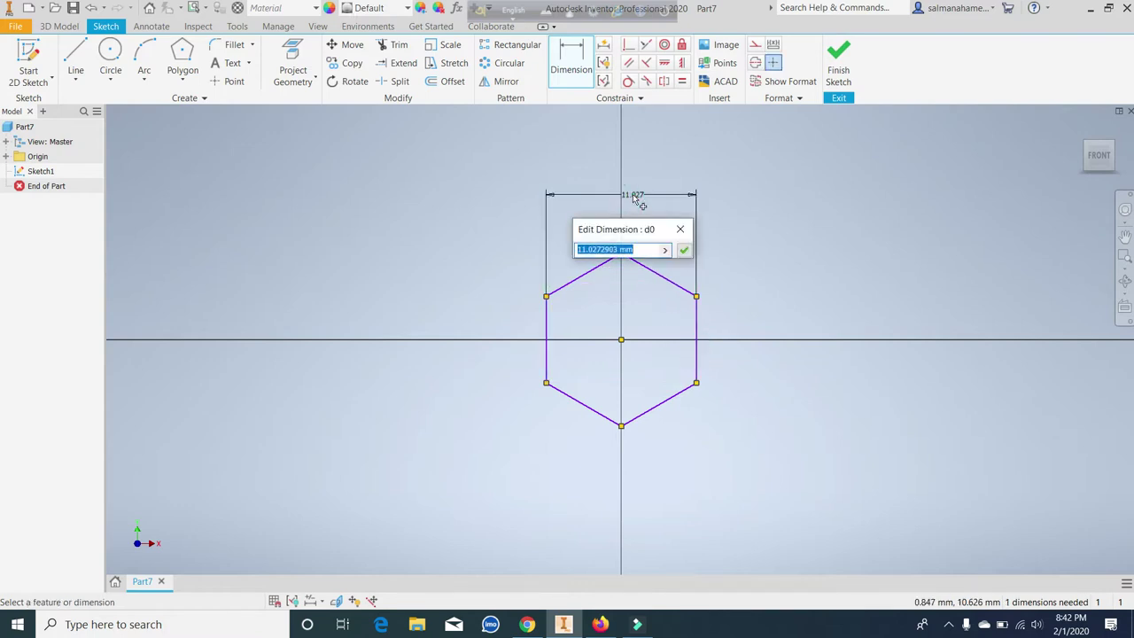
{"action": "type", "text": "19"}
{"action": "left_click", "coordinate": [683, 251]}
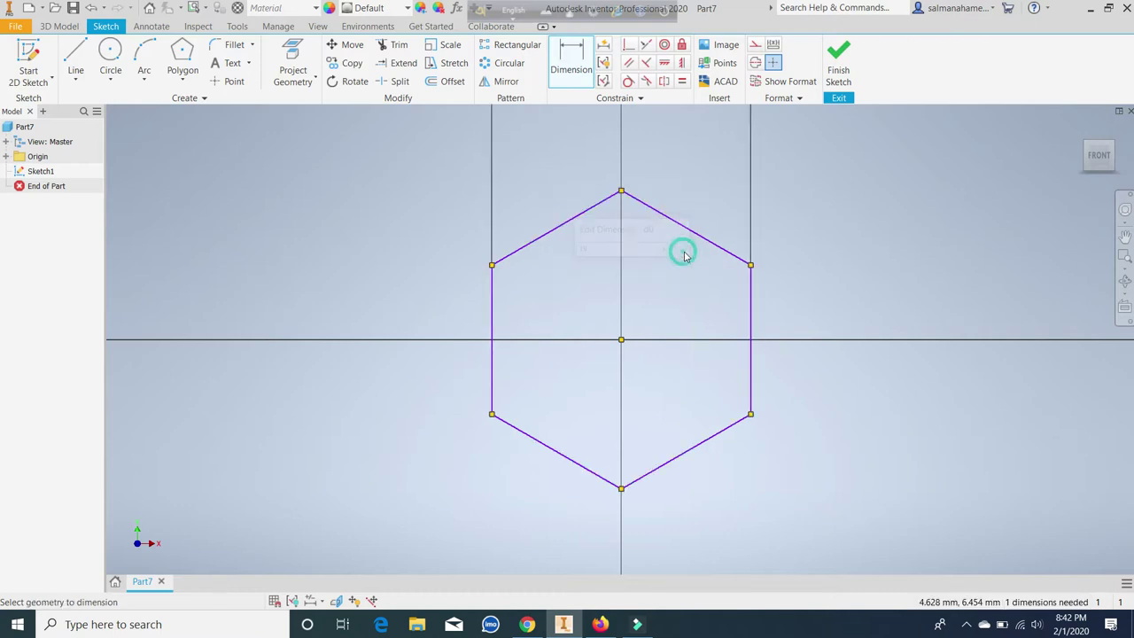
Finish the hexagon sketch and begin an extrusion of its profile
{"action": "scroll", "coordinate": [618, 321], "scroll_direction": "down", "scroll_amount": 5}
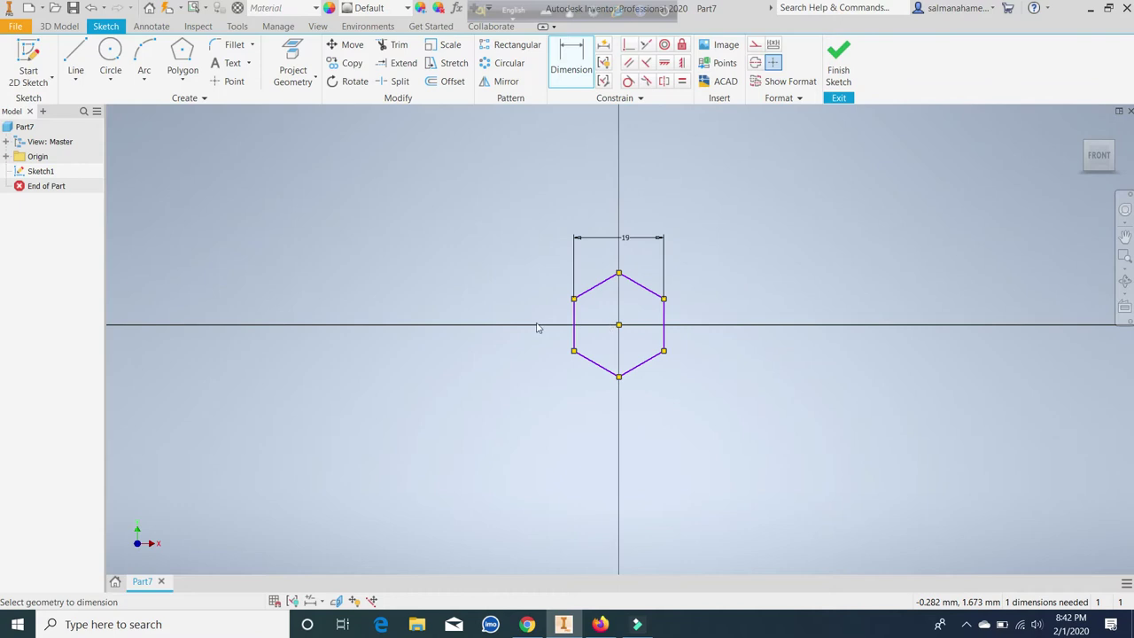
{"action": "left_click", "coordinate": [832, 58]}
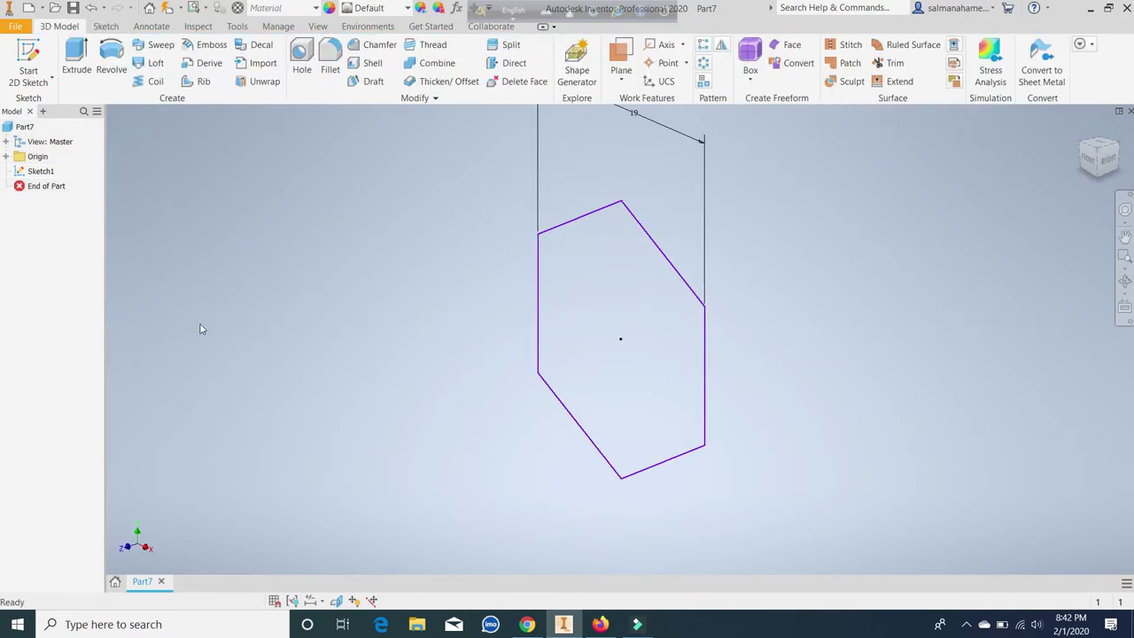
{"action": "left_click", "coordinate": [77, 64]}
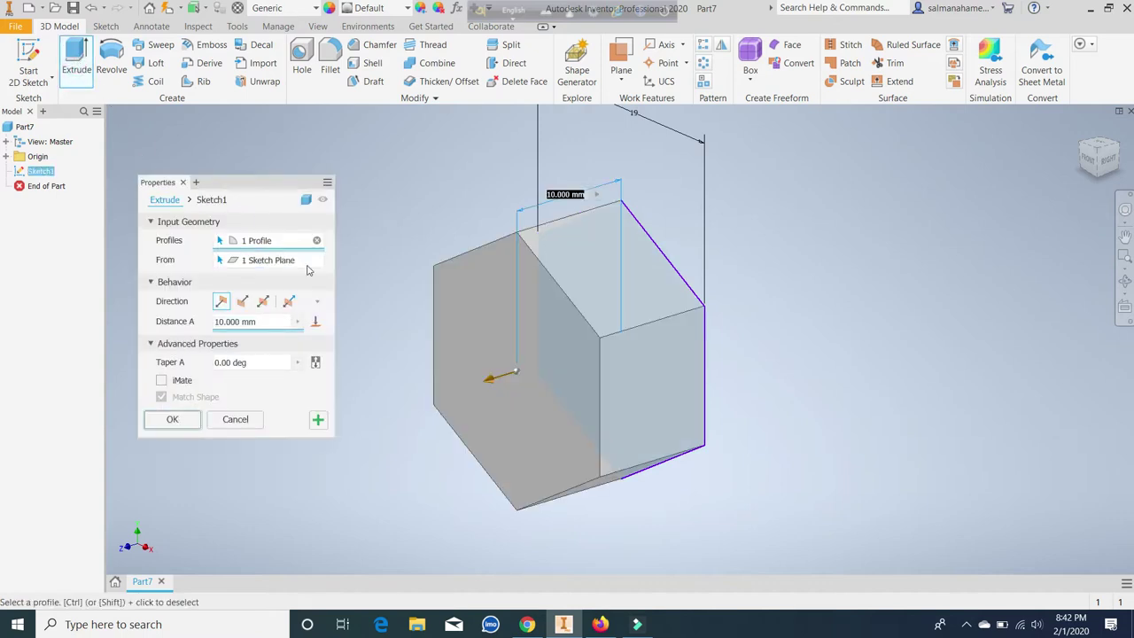
Extrude the hexagon 7.5 mm into a solid block and select its front face
{"action": "left_click", "coordinate": [239, 322]}
{"action": "key", "text": "BackSpace"}
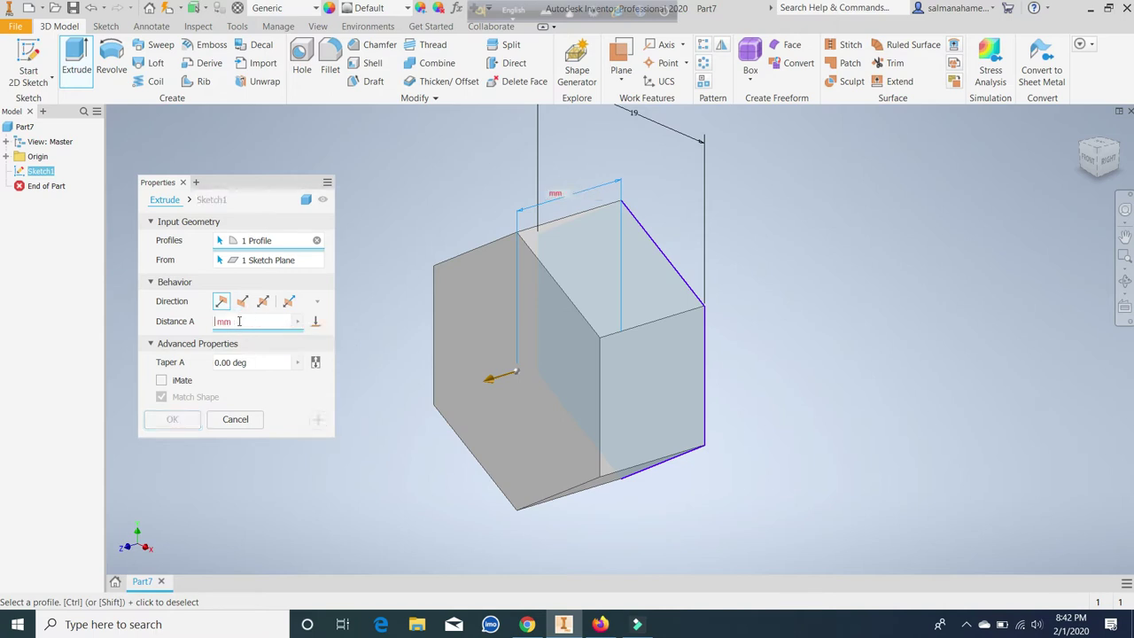
{"action": "type", "text": "7.5"}
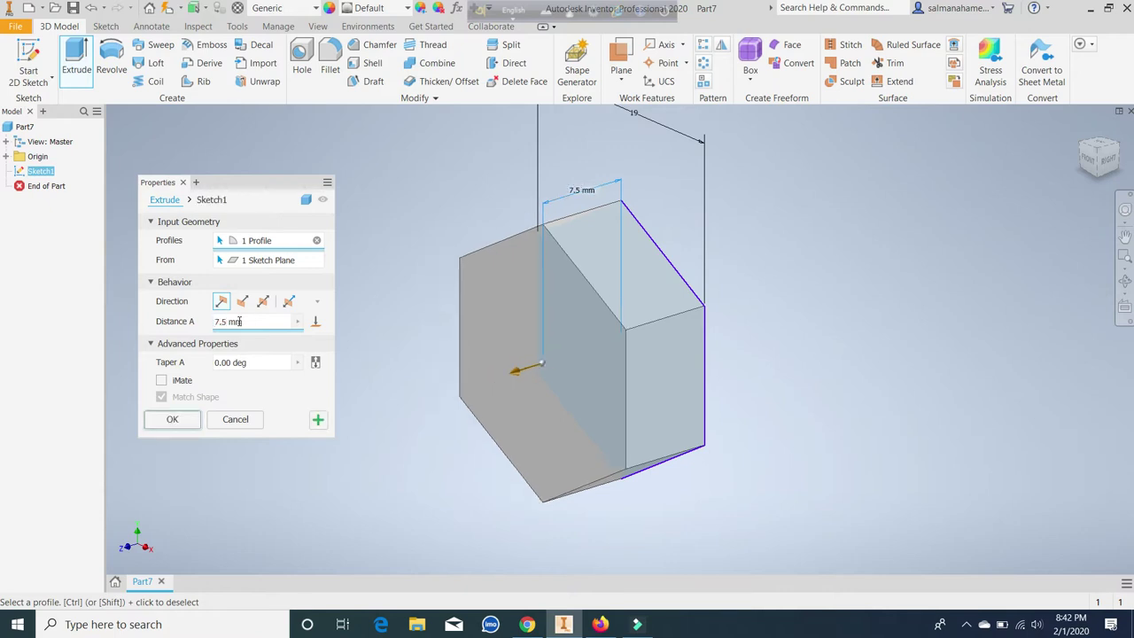
{"action": "left_click", "coordinate": [173, 421]}
{"action": "left_click", "coordinate": [523, 349]}
Sketch a centred 19 mm diameter circle on the block's front face and finish the sketch
{"action": "left_click", "coordinate": [613, 336]}
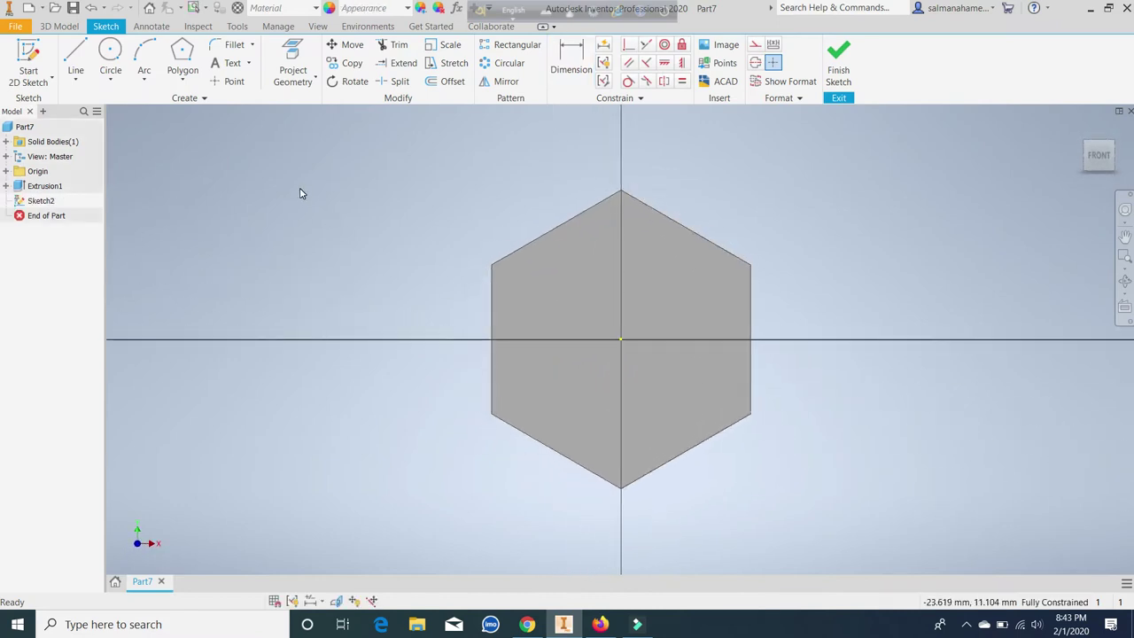
{"action": "left_click", "coordinate": [110, 55]}
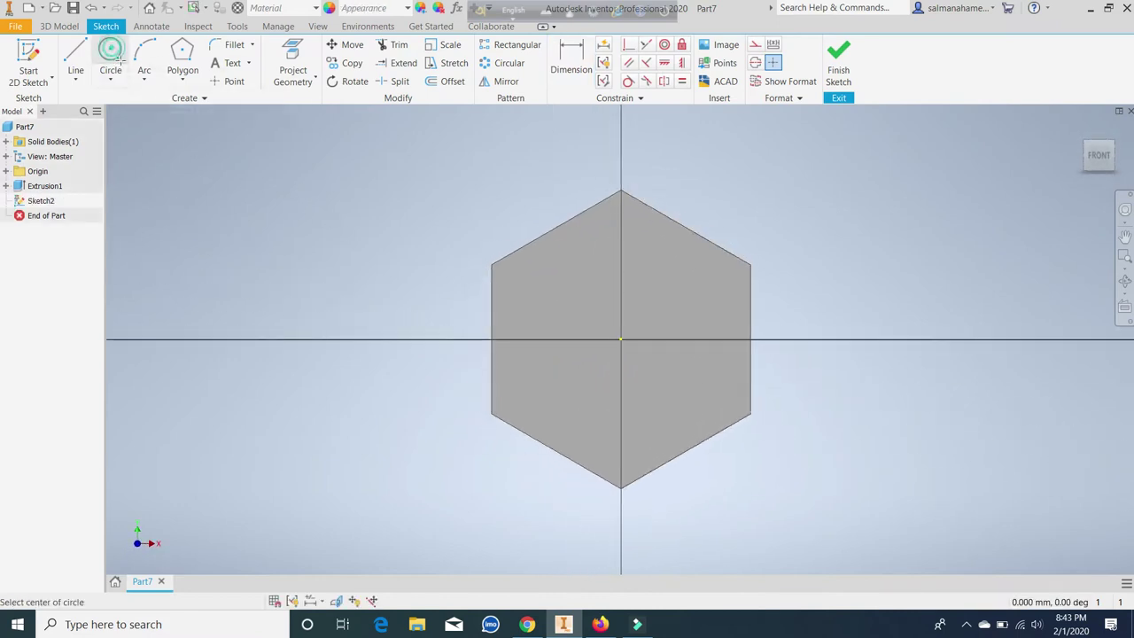
{"action": "left_click", "coordinate": [621, 339]}
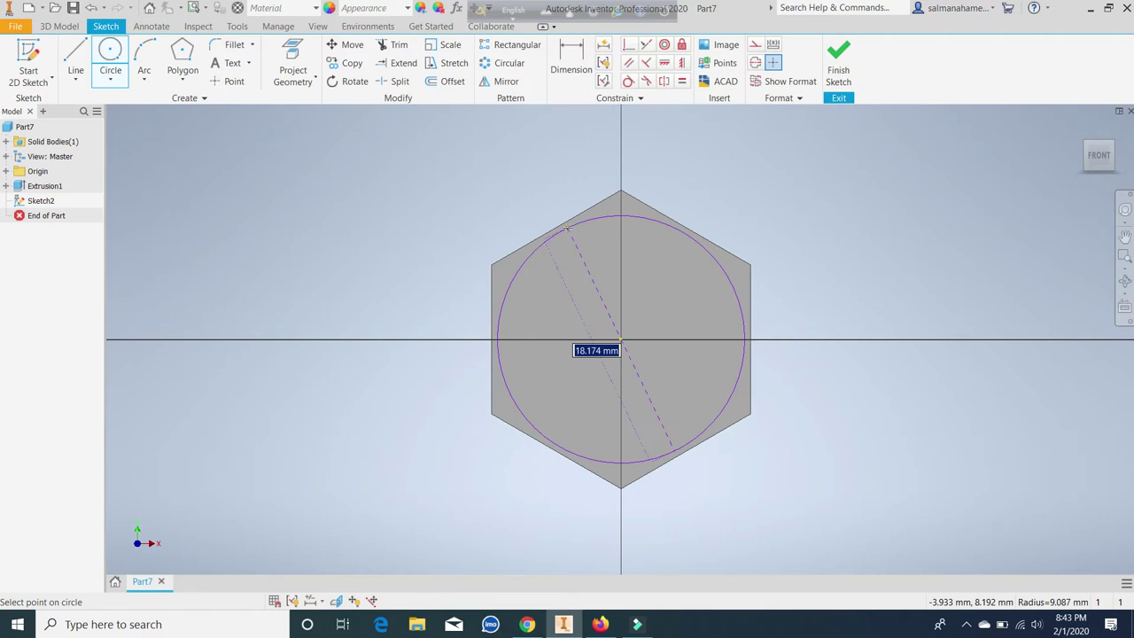
{"action": "type", "text": "19"}
{"action": "key", "text": "Return"}
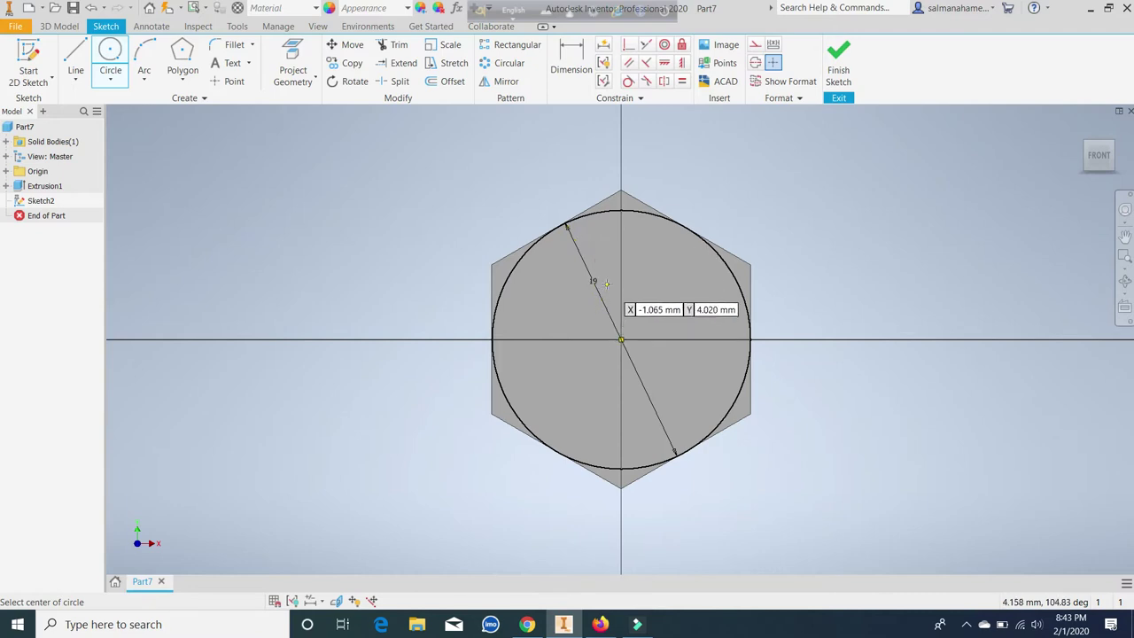
{"action": "left_click", "coordinate": [834, 58]}
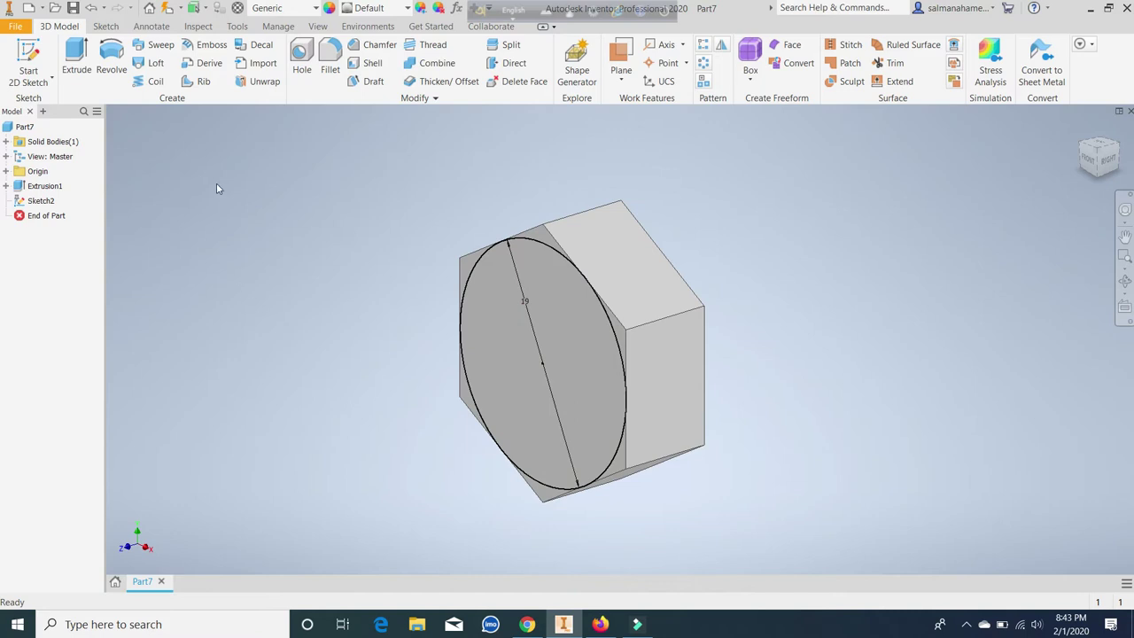
Extrude the circle reversed into the block as a 7.5 mm Intersect with 45° taper
{"action": "left_click", "coordinate": [85, 78]}
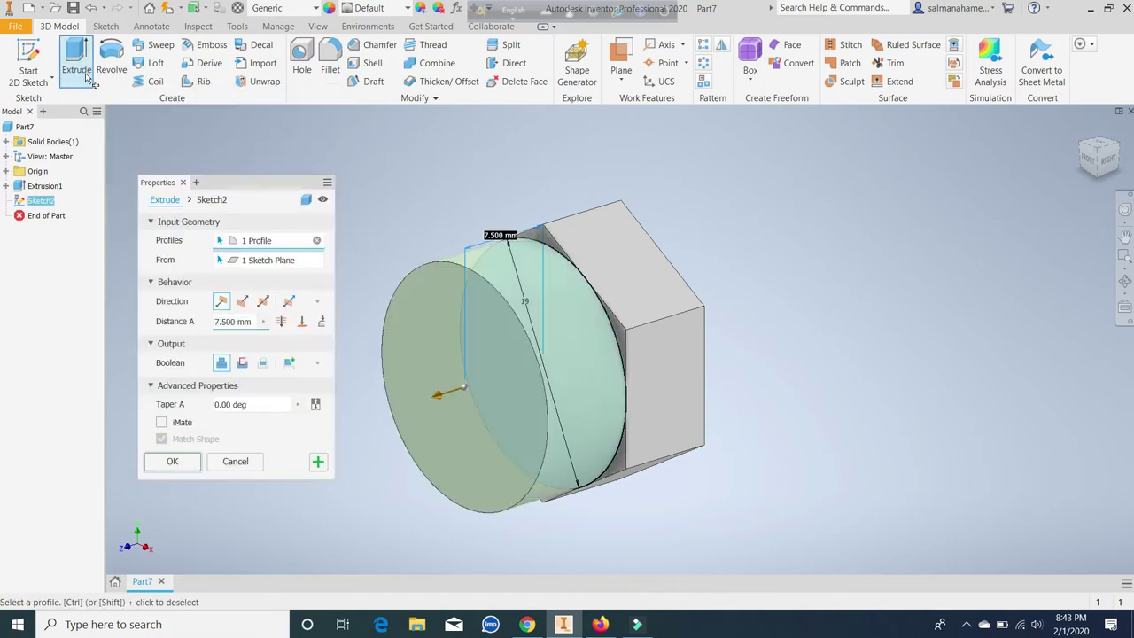
{"action": "left_click", "coordinate": [244, 307]}
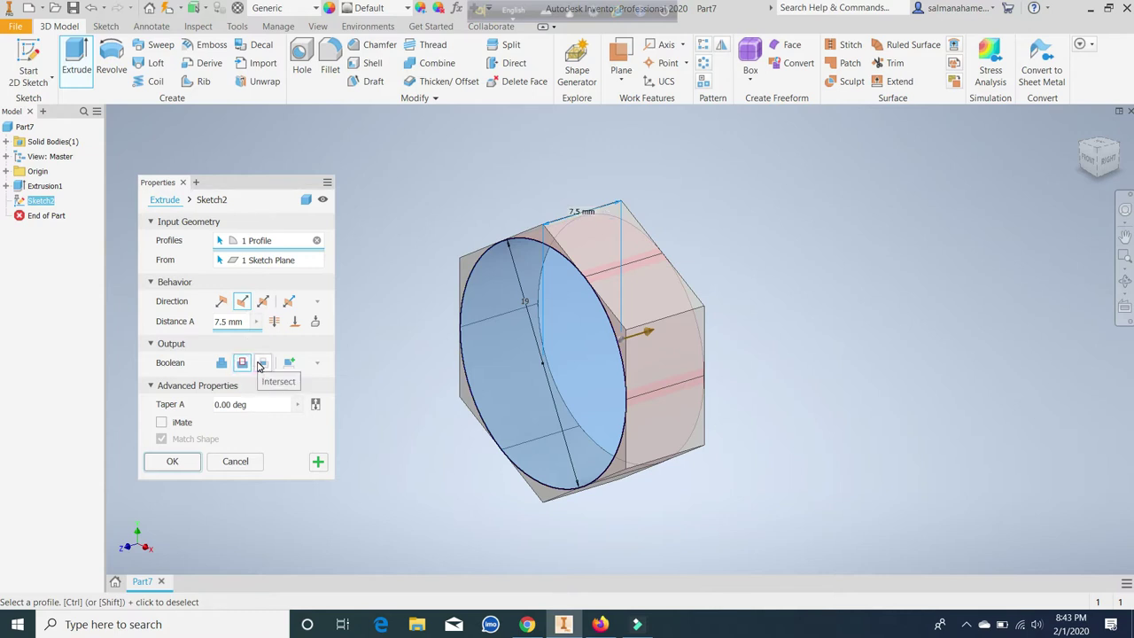
{"action": "left_click", "coordinate": [262, 363]}
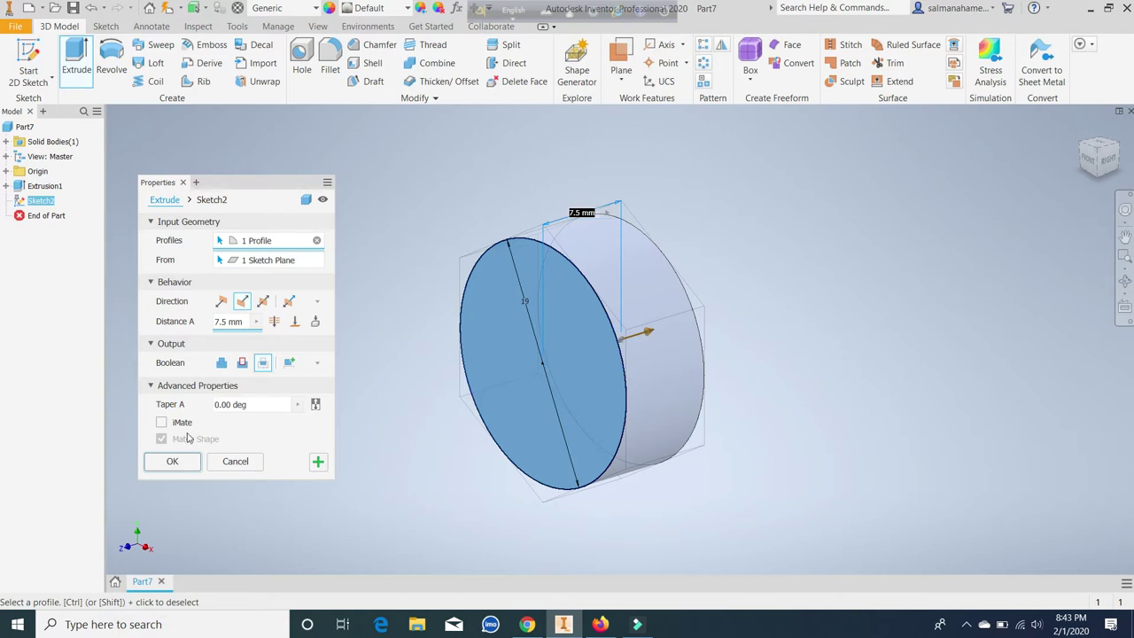
{"action": "left_click", "coordinate": [229, 404]}
{"action": "type", "text": "0.0"}
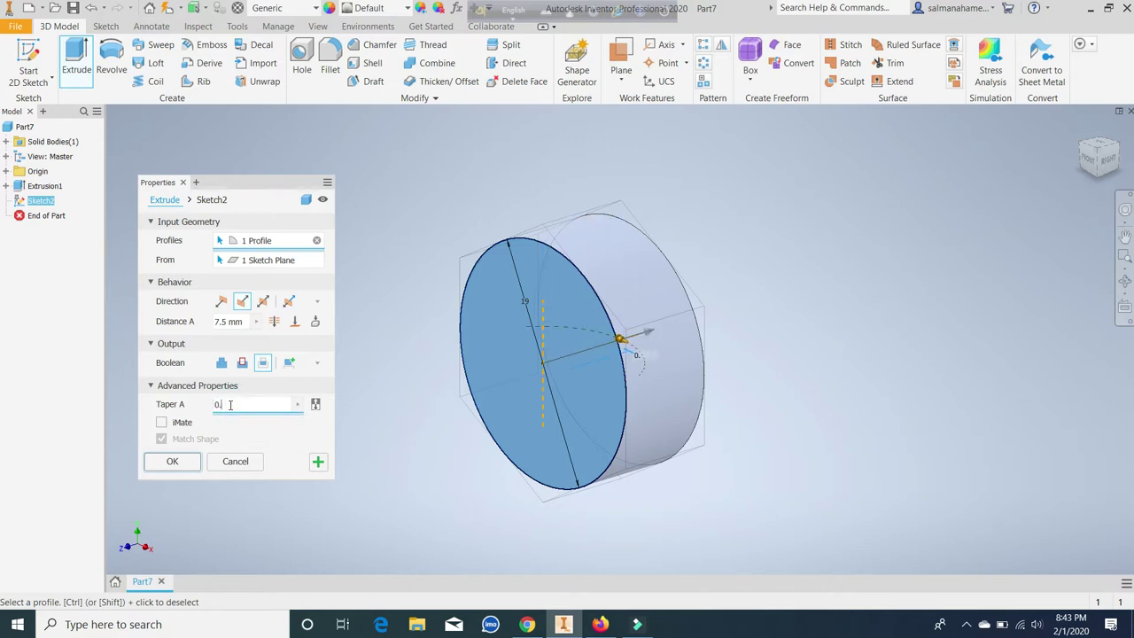
{"action": "key", "text": "BackSpace"}
{"action": "type", "text": "5"}
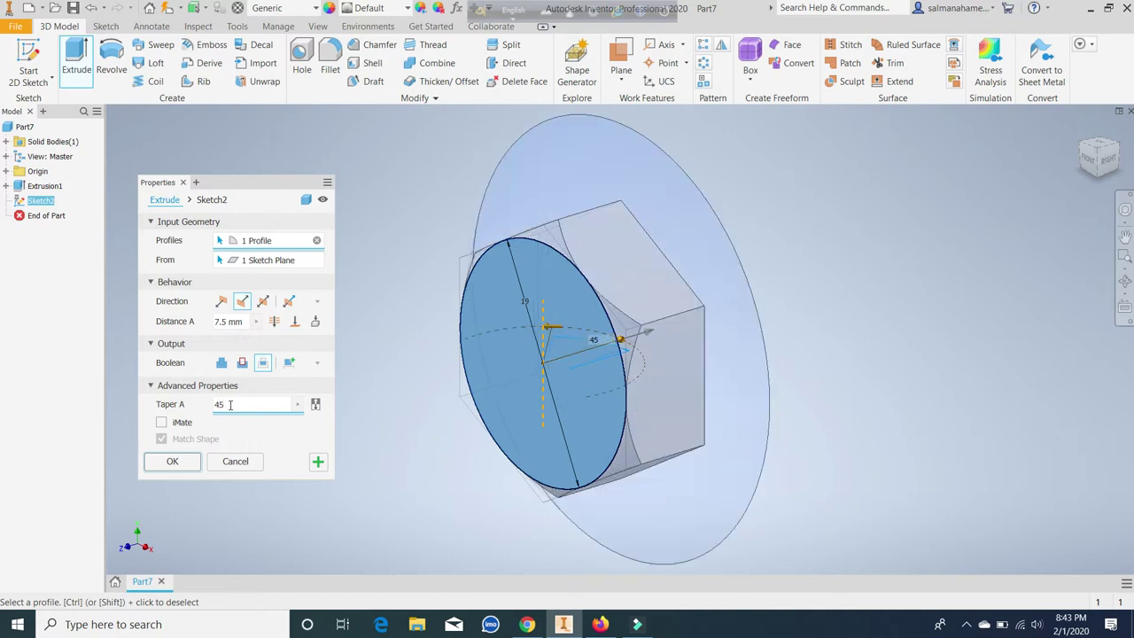
{"action": "left_click", "coordinate": [174, 464]}
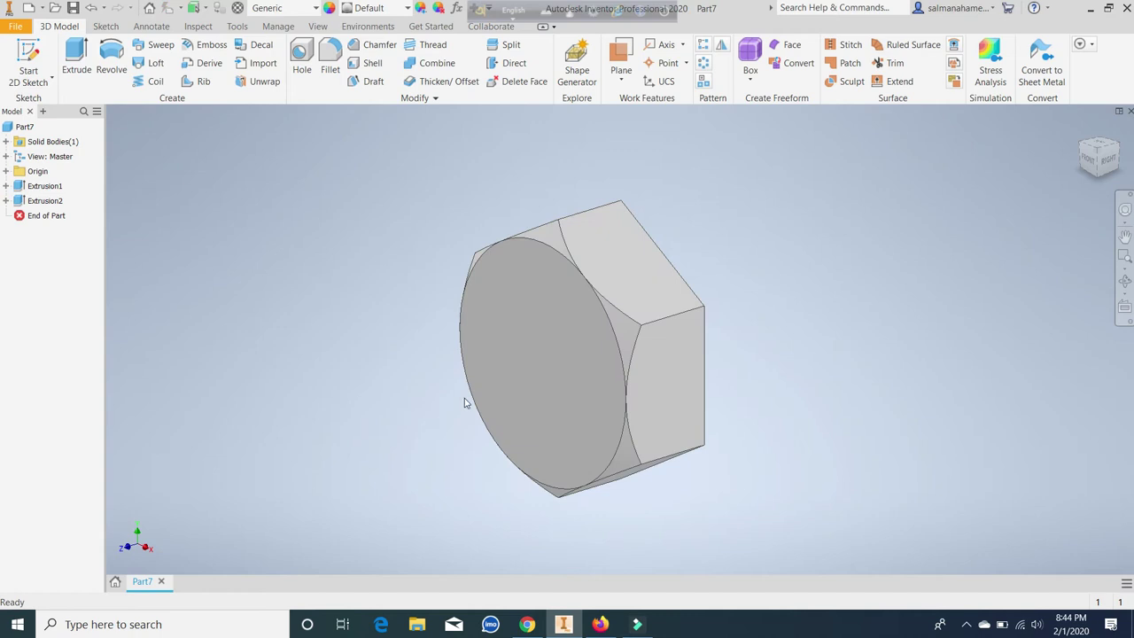
Apply the Chrome - Polished appearance to the chamfered hex head
{"action": "left_click", "coordinate": [1125, 281]}
{"action": "mouse_move", "coordinate": [732, 304]}
{"action": "left_mouse_down"}
{"action": "mouse_move", "coordinate": [650, 307]}
{"action": "mouse_move", "coordinate": [610, 249]}
{"action": "mouse_move", "coordinate": [701, 222]}
{"action": "mouse_move", "coordinate": [744, 284]}
{"action": "mouse_move", "coordinate": [708, 337]}
{"action": "mouse_move", "coordinate": [623, 286]}
{"action": "left_mouse_up"}
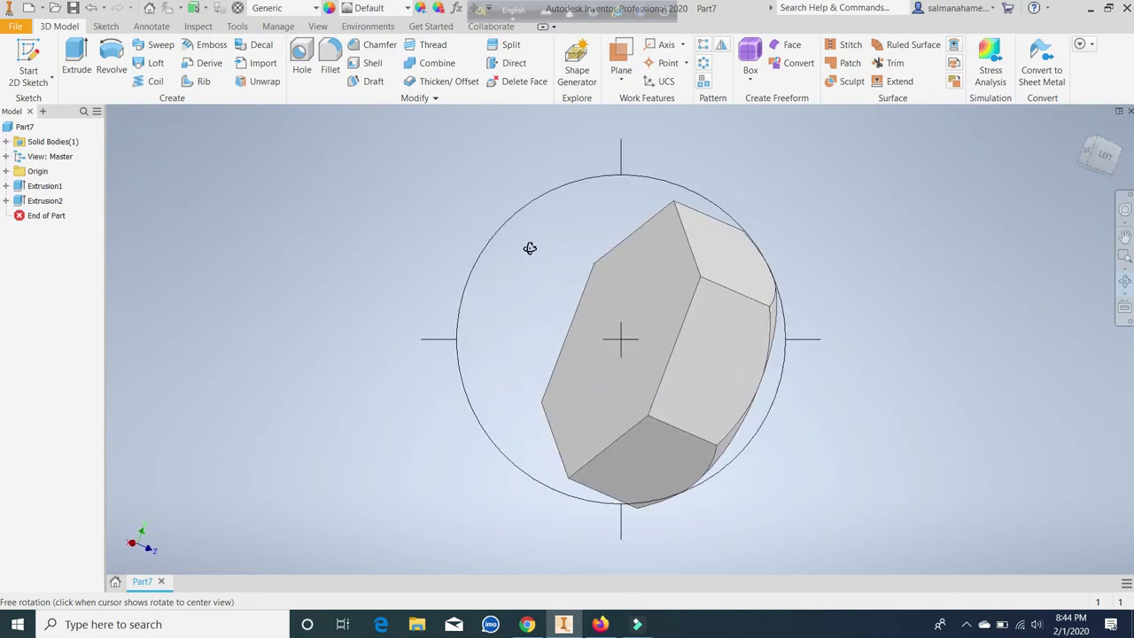
{"action": "right_click", "coordinate": [462, 193]}
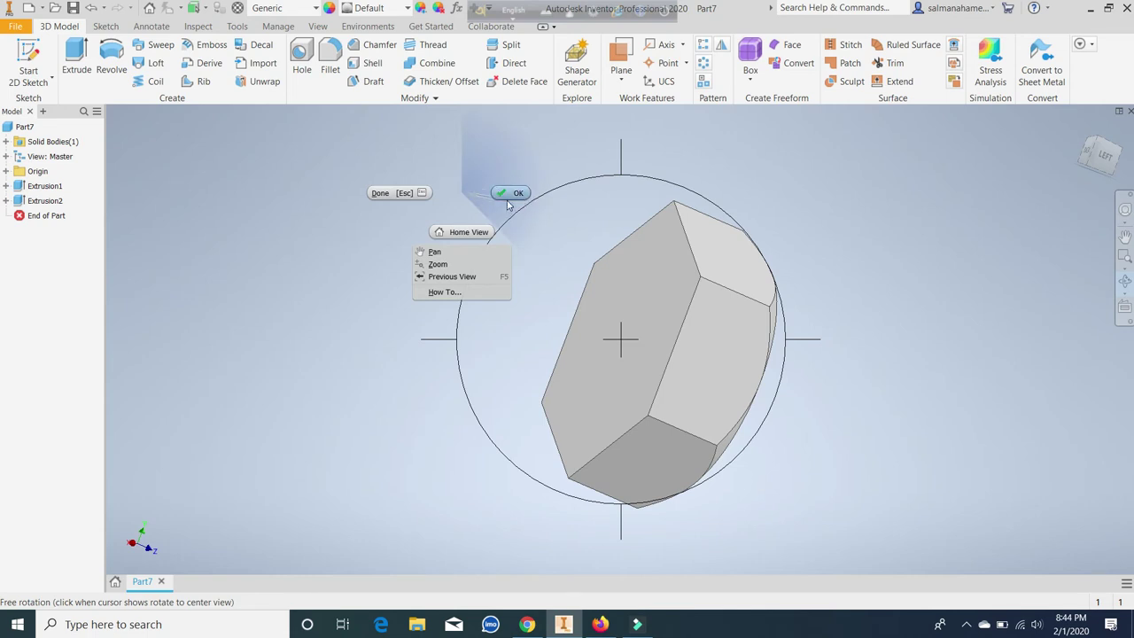
{"action": "left_click", "coordinate": [511, 194]}
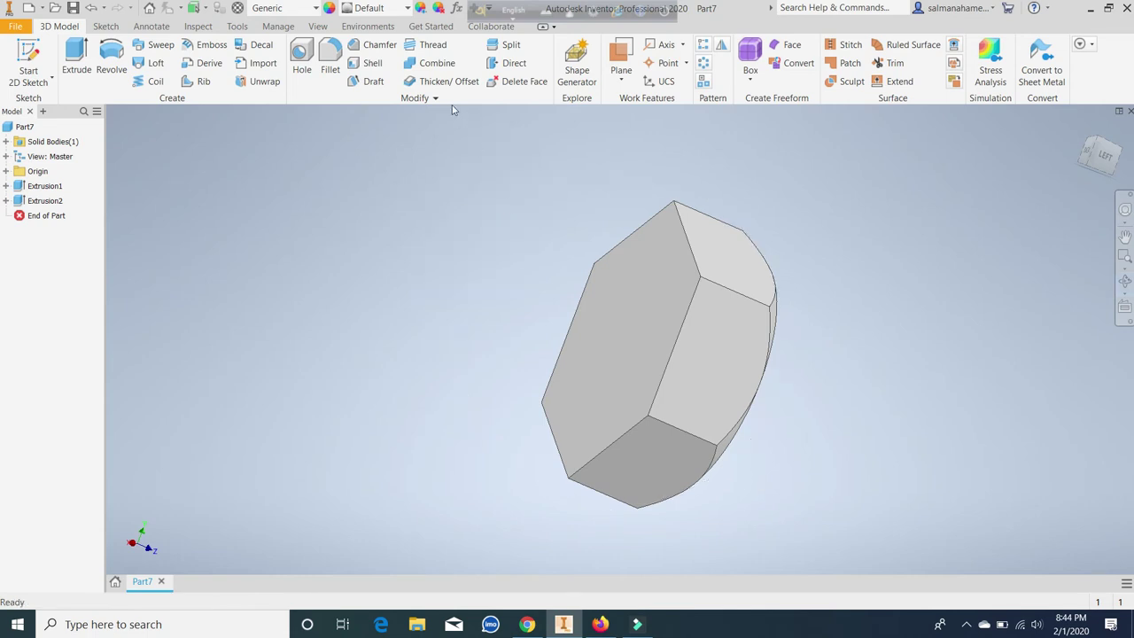
{"action": "left_click", "coordinate": [368, 11]}
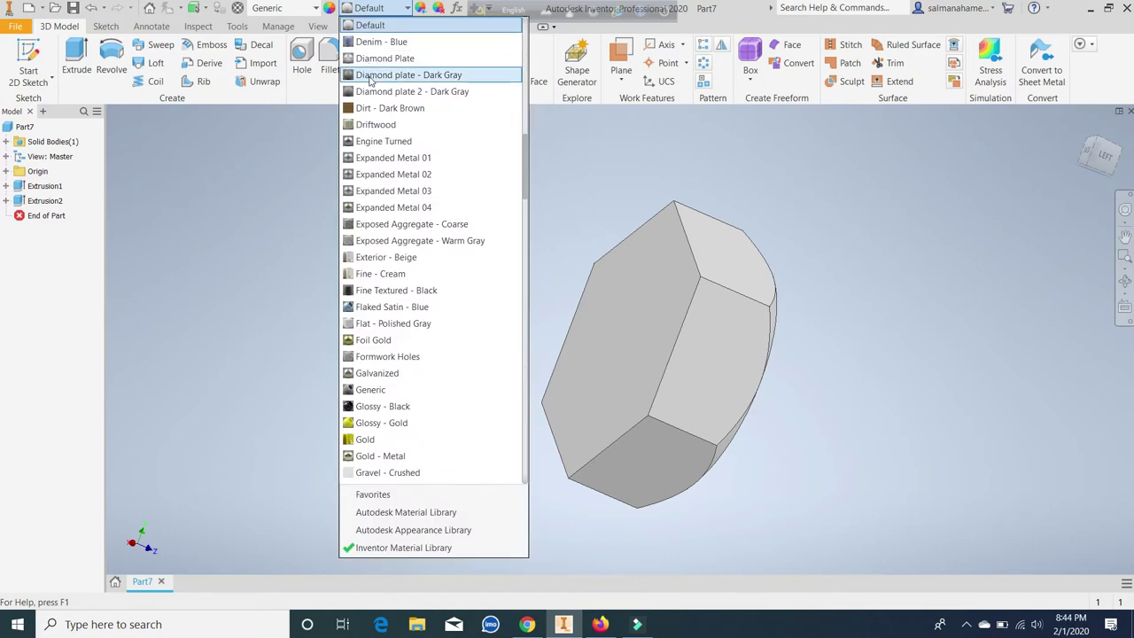
{"action": "scroll", "coordinate": [374, 112], "scroll_direction": "up", "scroll_amount": 4}
{"action": "scroll", "coordinate": [374, 110], "scroll_direction": "up", "scroll_amount": 3}
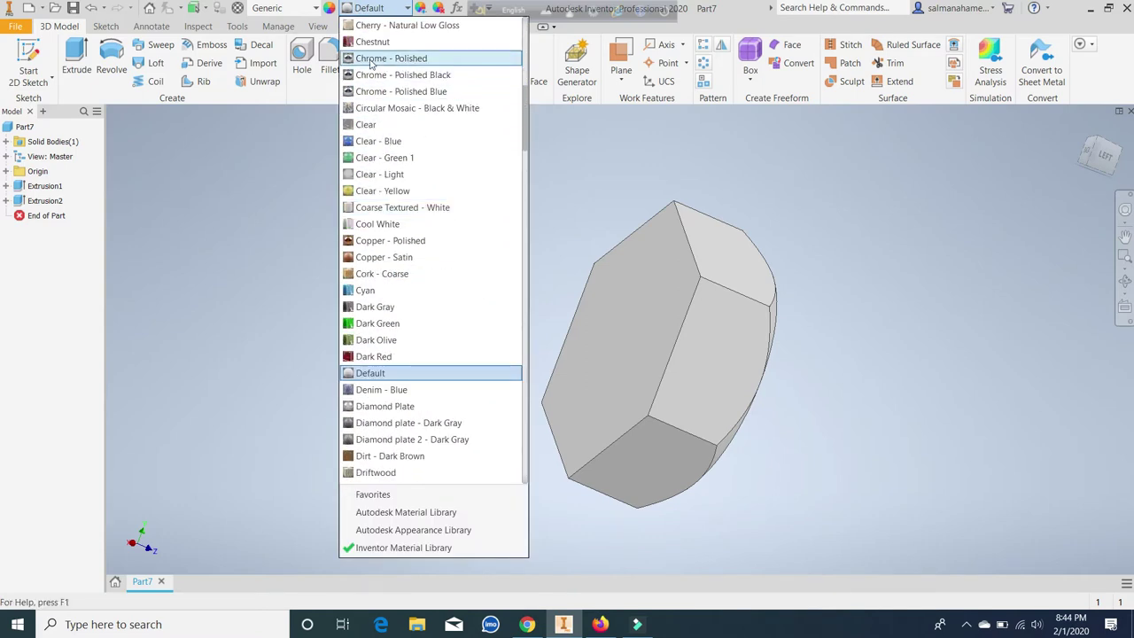
{"action": "left_click", "coordinate": [438, 58]}
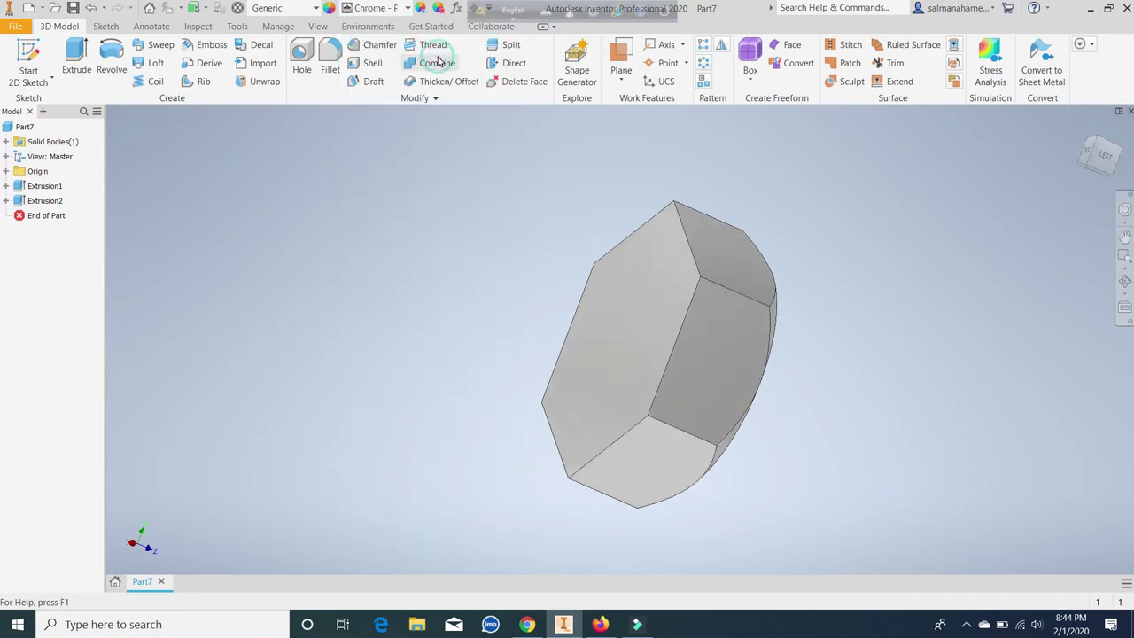
{"action": "left_click", "coordinate": [1124, 282]}
{"action": "mouse_move", "coordinate": [739, 334]}
{"action": "left_mouse_down"}
{"action": "mouse_move", "coordinate": [691, 328]}
{"action": "mouse_move", "coordinate": [658, 304]}
{"action": "mouse_move", "coordinate": [597, 298]}
{"action": "mouse_move", "coordinate": [540, 261]}
{"action": "mouse_move", "coordinate": [478, 291]}
{"action": "mouse_move", "coordinate": [557, 273]}
{"action": "mouse_move", "coordinate": [526, 304]}
{"action": "mouse_move", "coordinate": [416, 255]}
{"action": "left_mouse_up"}
Sketch an 11 mm diameter circle at the origin on the hexagon's flat face
{"action": "right_click", "coordinate": [401, 245]}
{"action": "left_click", "coordinate": [443, 241]}
{"action": "left_click", "coordinate": [618, 328]}
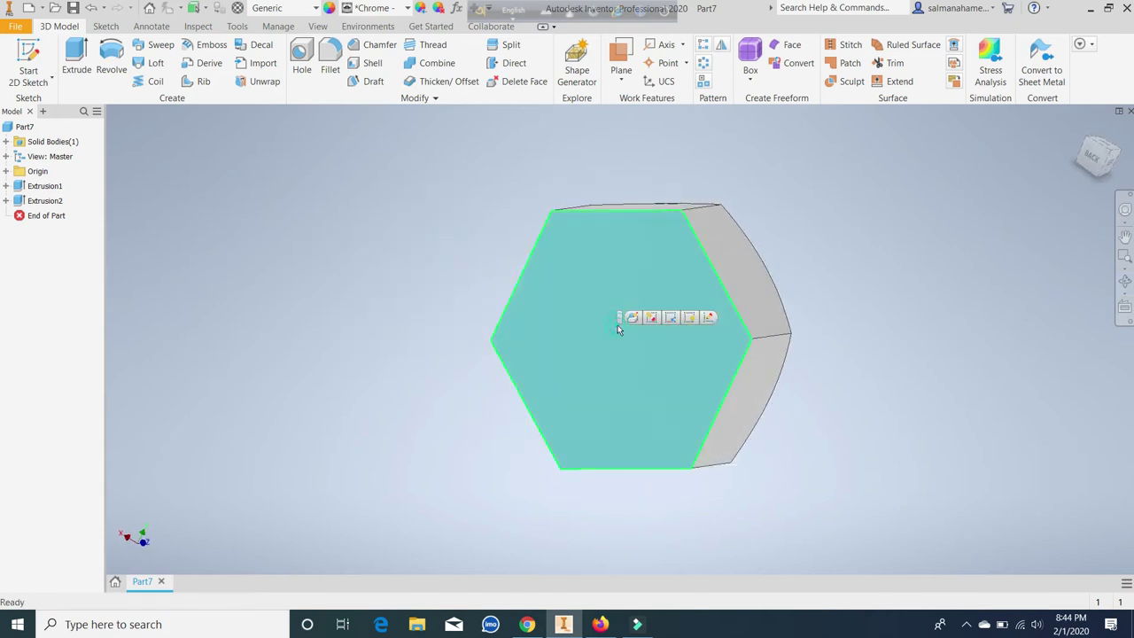
{"action": "left_click", "coordinate": [708, 317]}
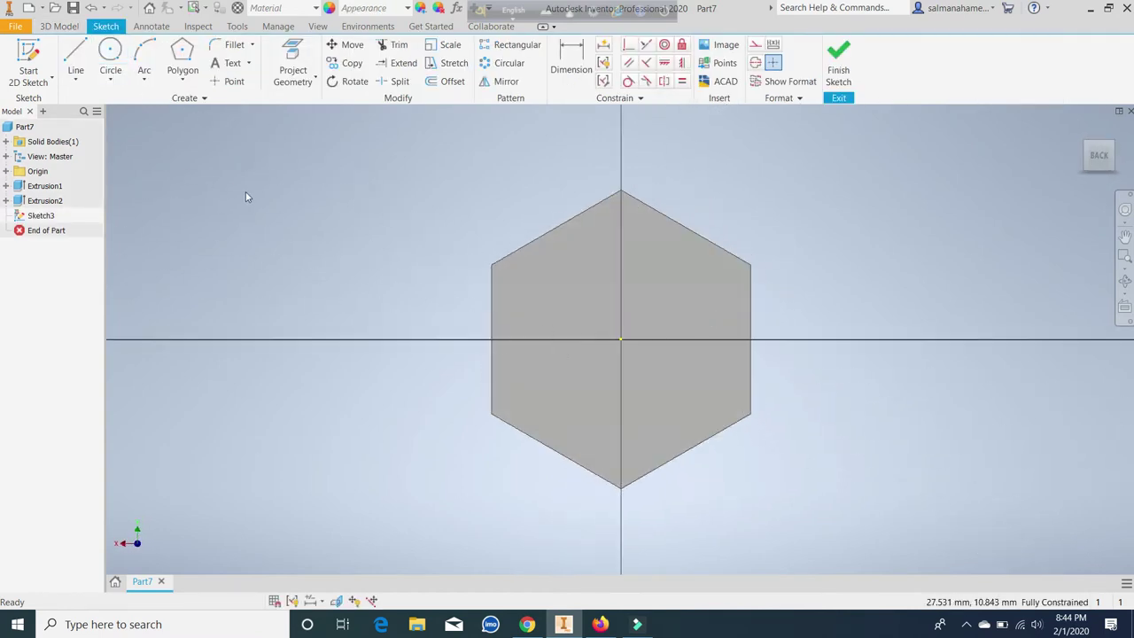
{"action": "left_click", "coordinate": [110, 53]}
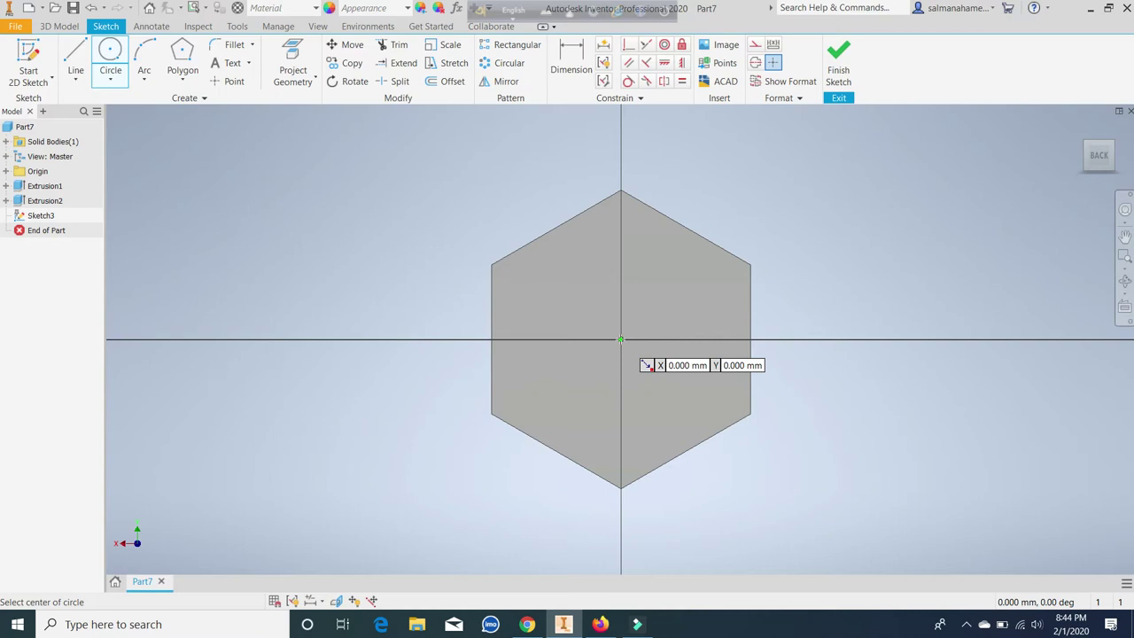
{"action": "left_click", "coordinate": [620, 339]}
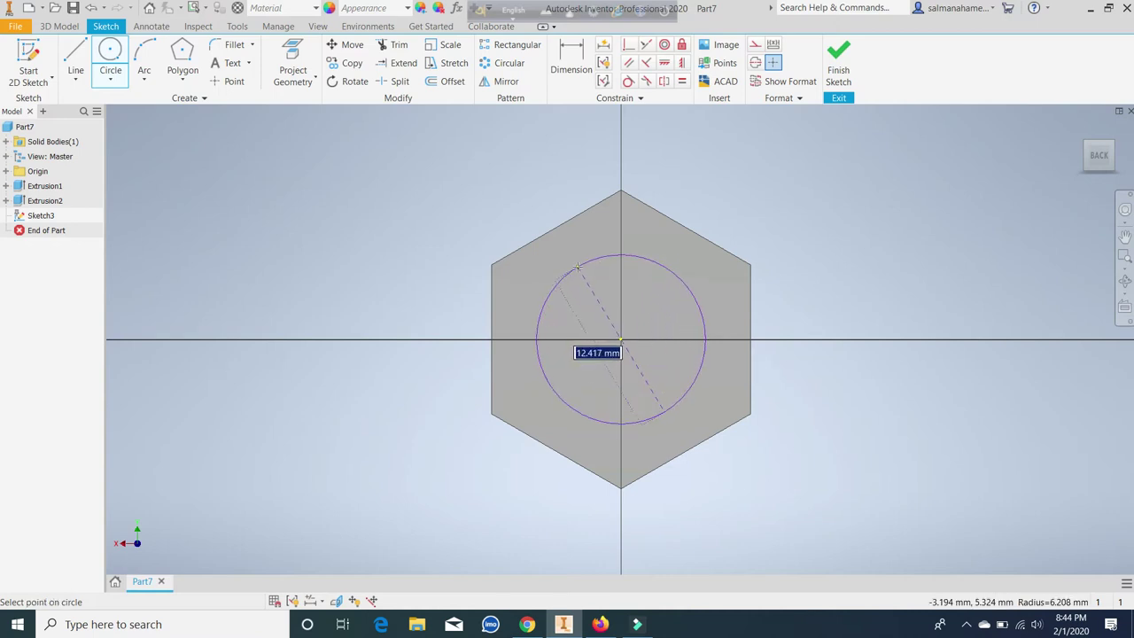
{"action": "type", "text": "11"}
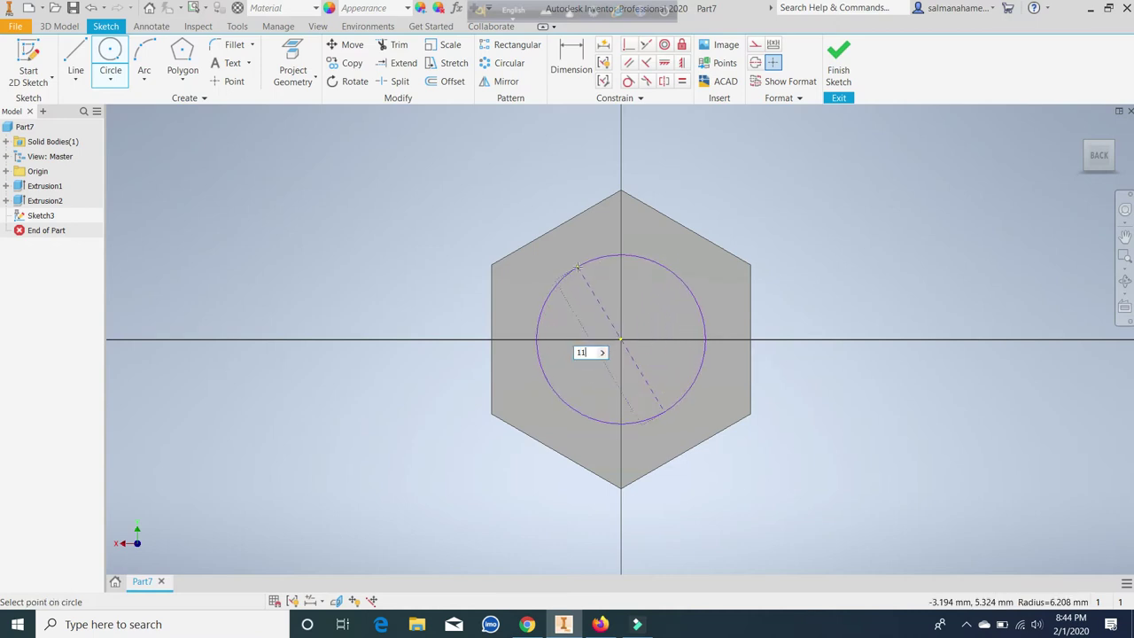
{"action": "key", "text": "Return"}
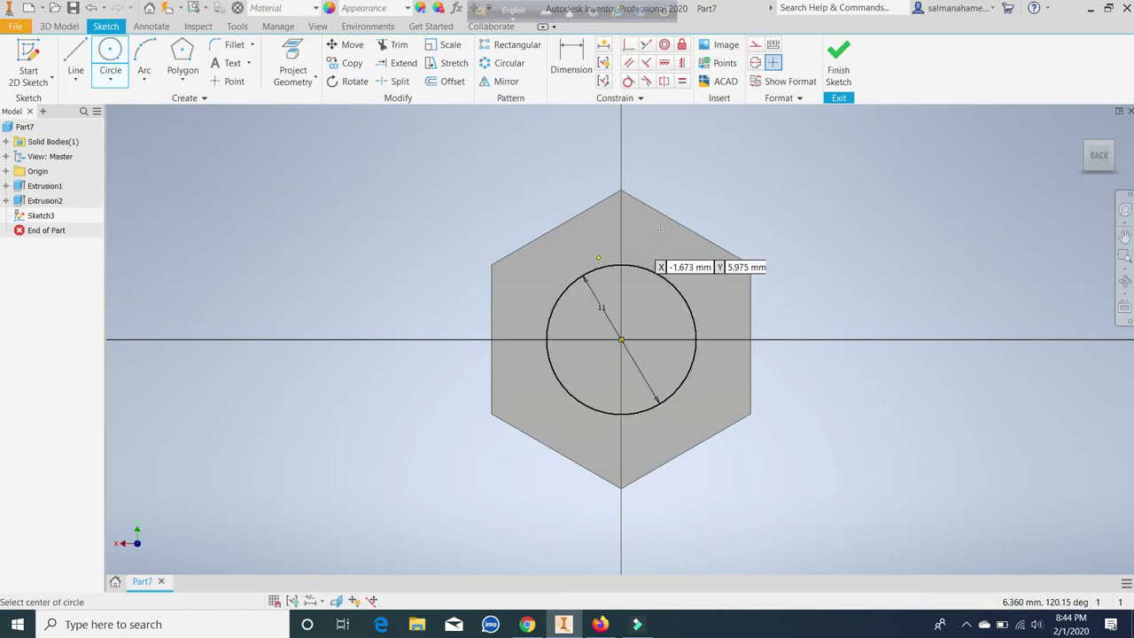
{"action": "left_click", "coordinate": [846, 58]}
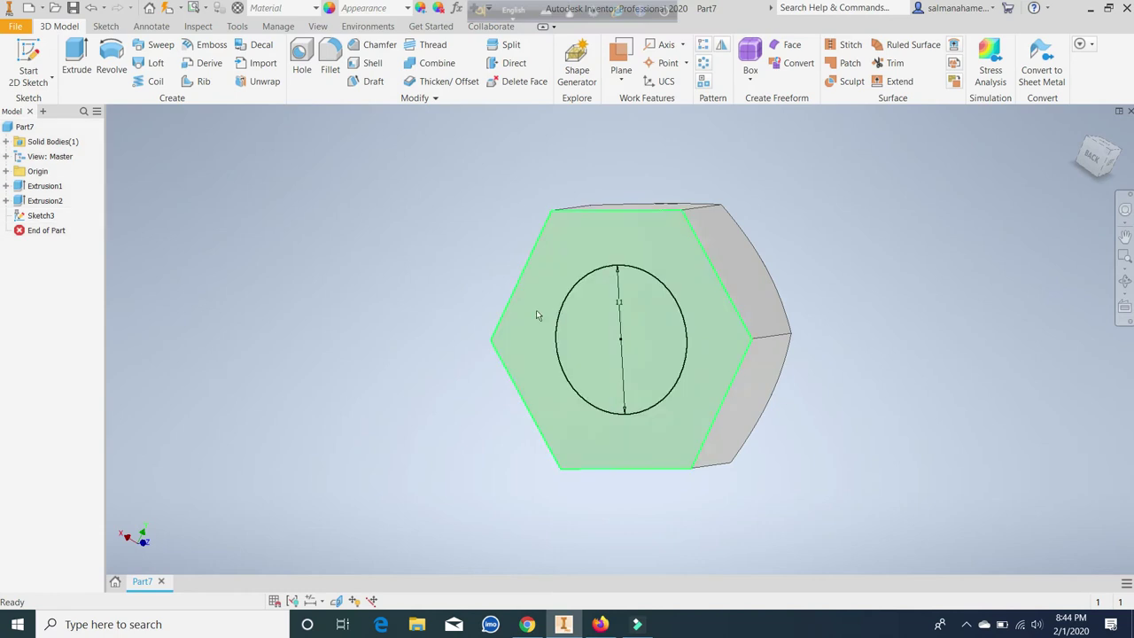
Extrude the 11 mm circle 40 mm to form the shank
{"action": "left_click", "coordinate": [75, 53]}
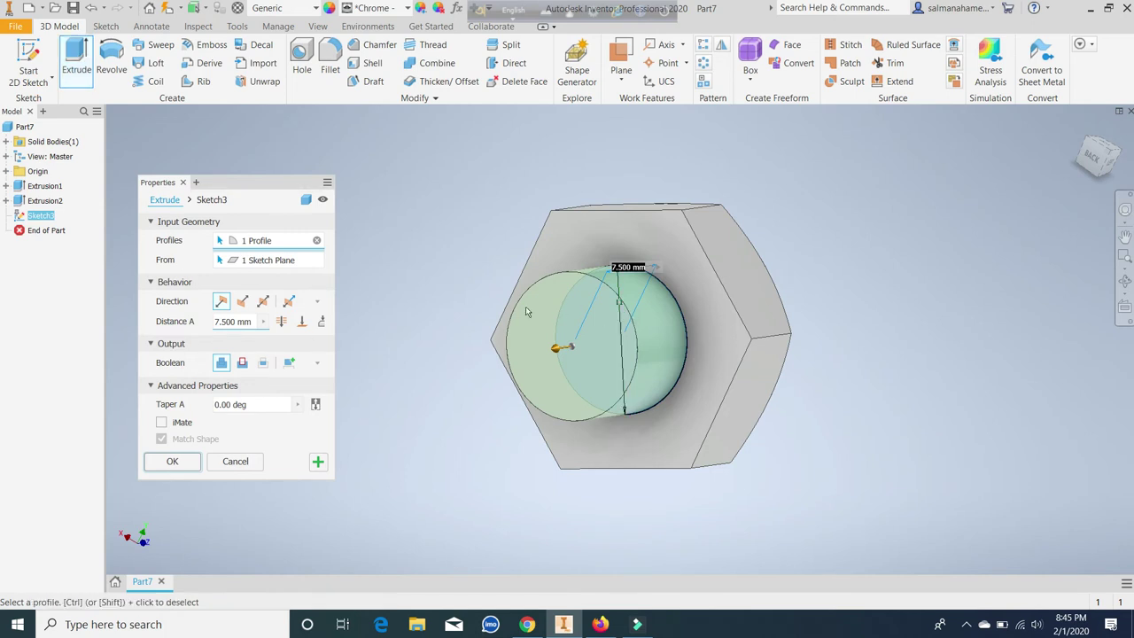
{"action": "left_click", "coordinate": [236, 321]}
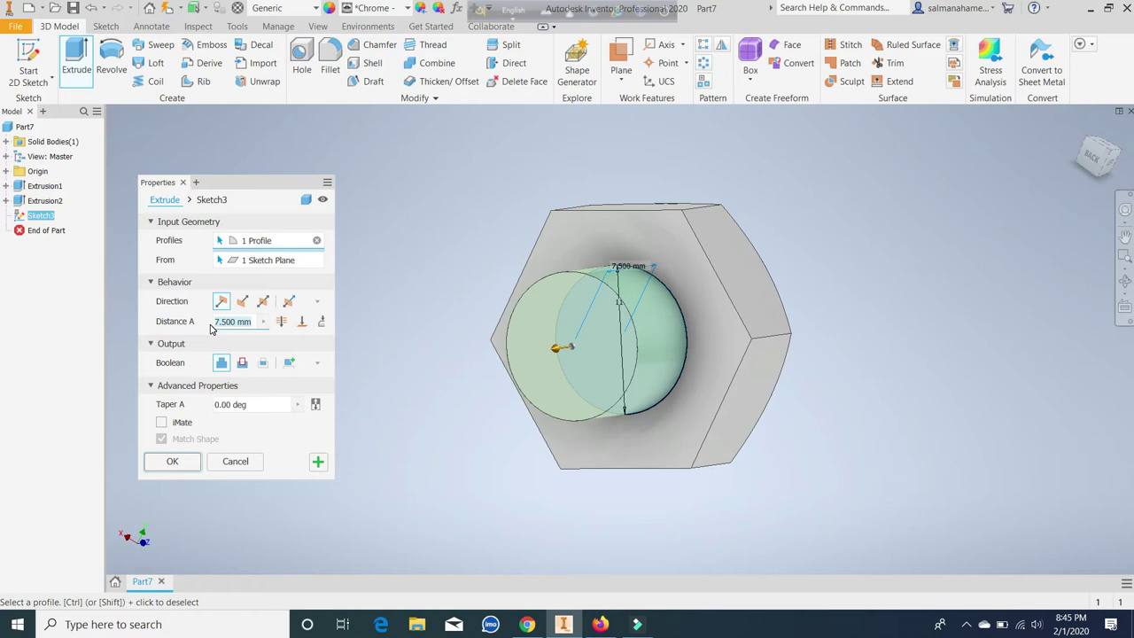
{"action": "type", "text": "40mm"}
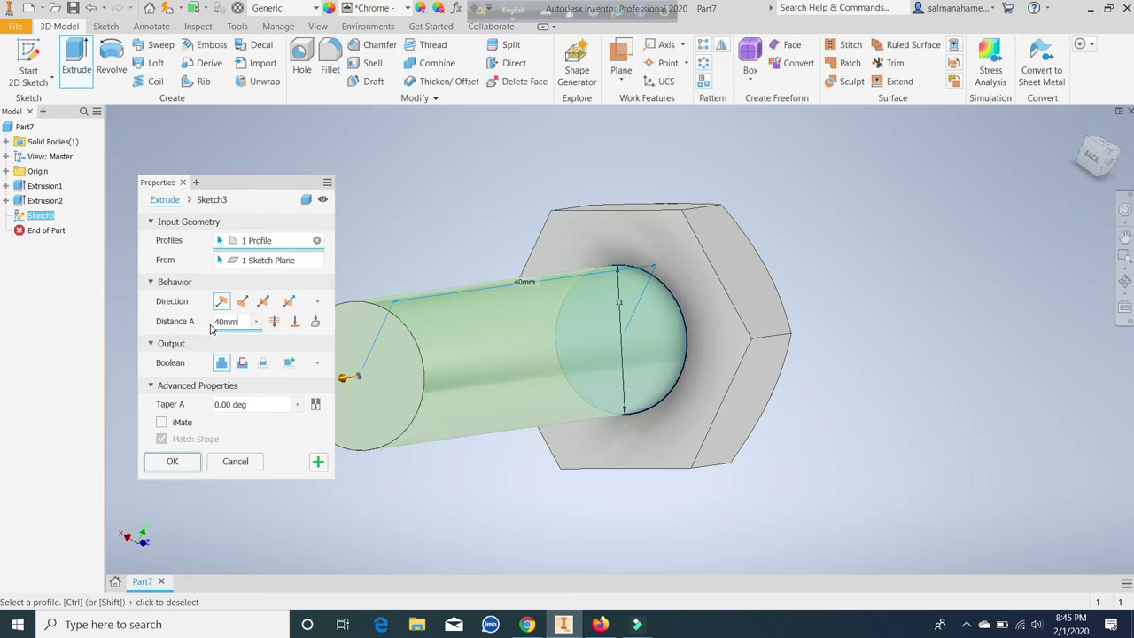
{"action": "left_click", "coordinate": [167, 465]}
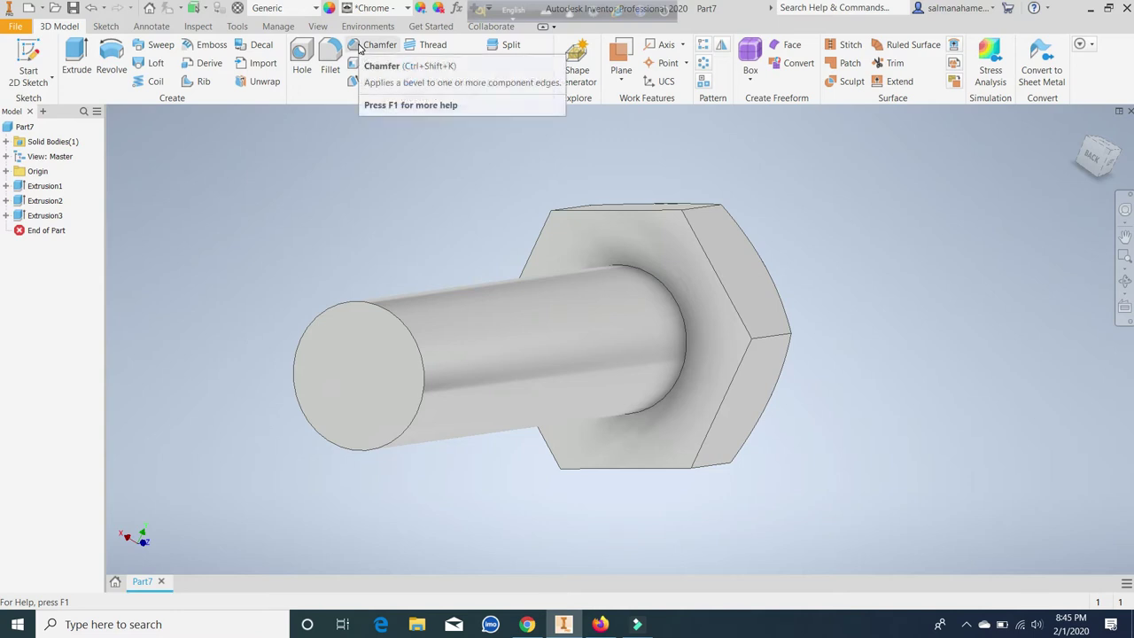
Chamfer the shank's circular end edge by 1 mm
{"action": "left_click", "coordinate": [365, 52]}
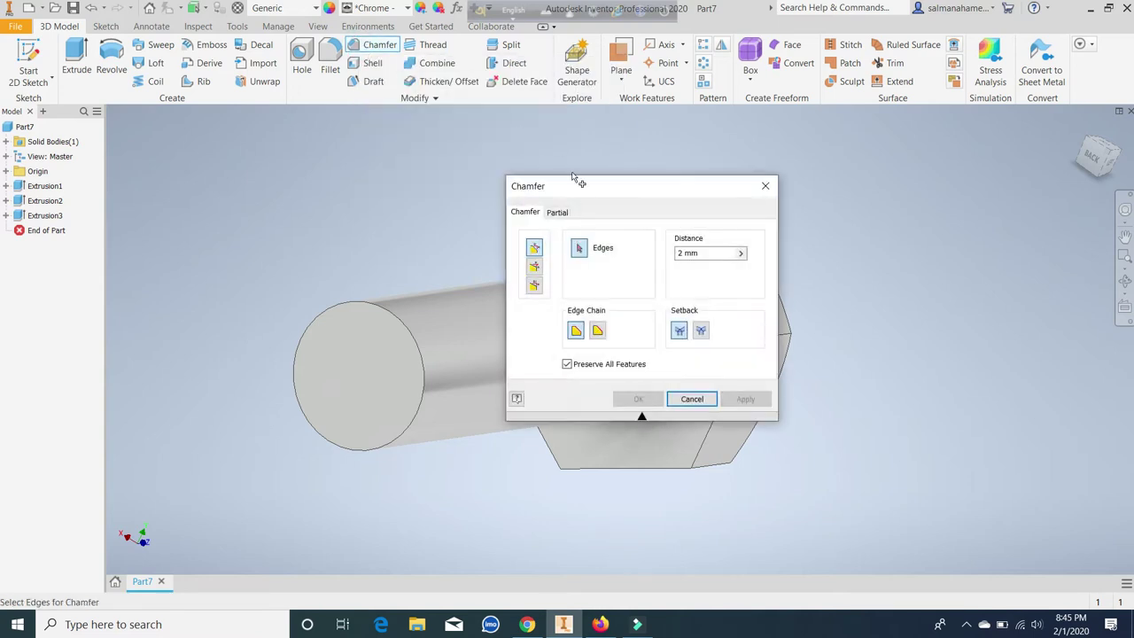
{"action": "double_click", "coordinate": [681, 252]}
{"action": "type", "text": "1"}
{"action": "key", "text": "Return"}
{"action": "left_click", "coordinate": [403, 323]}
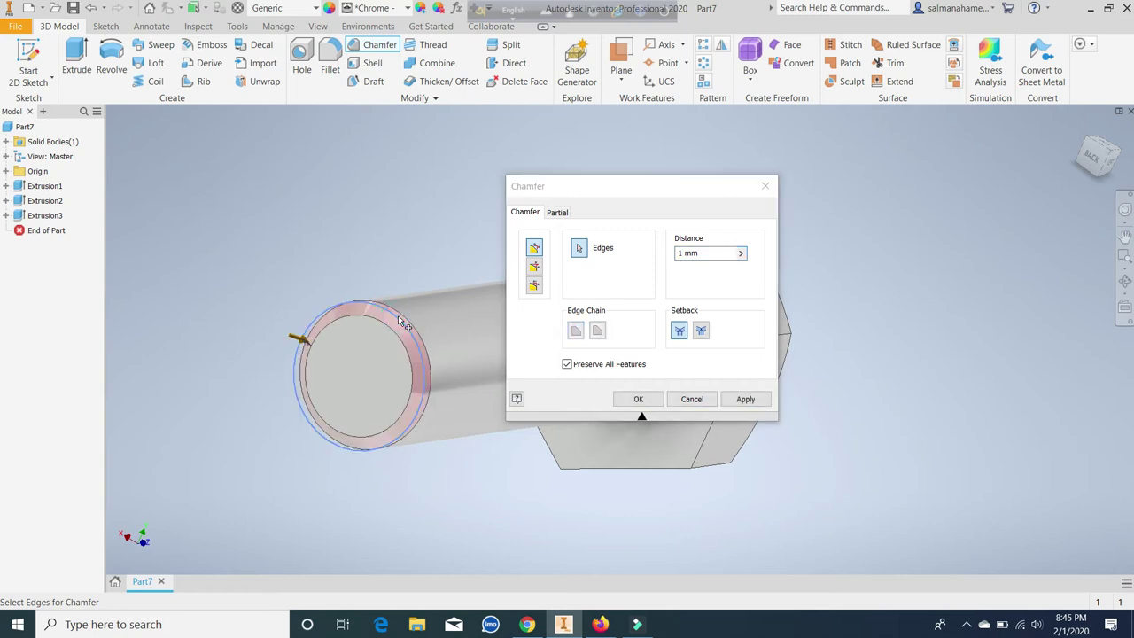
{"action": "left_click", "coordinate": [532, 249]}
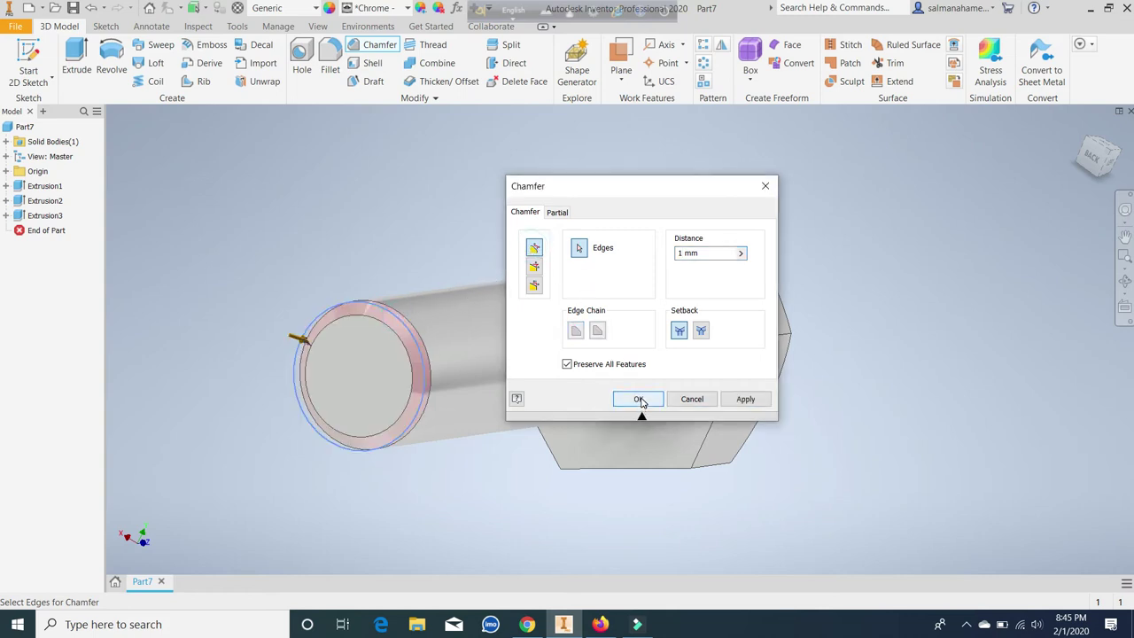
{"action": "left_click", "coordinate": [641, 400]}
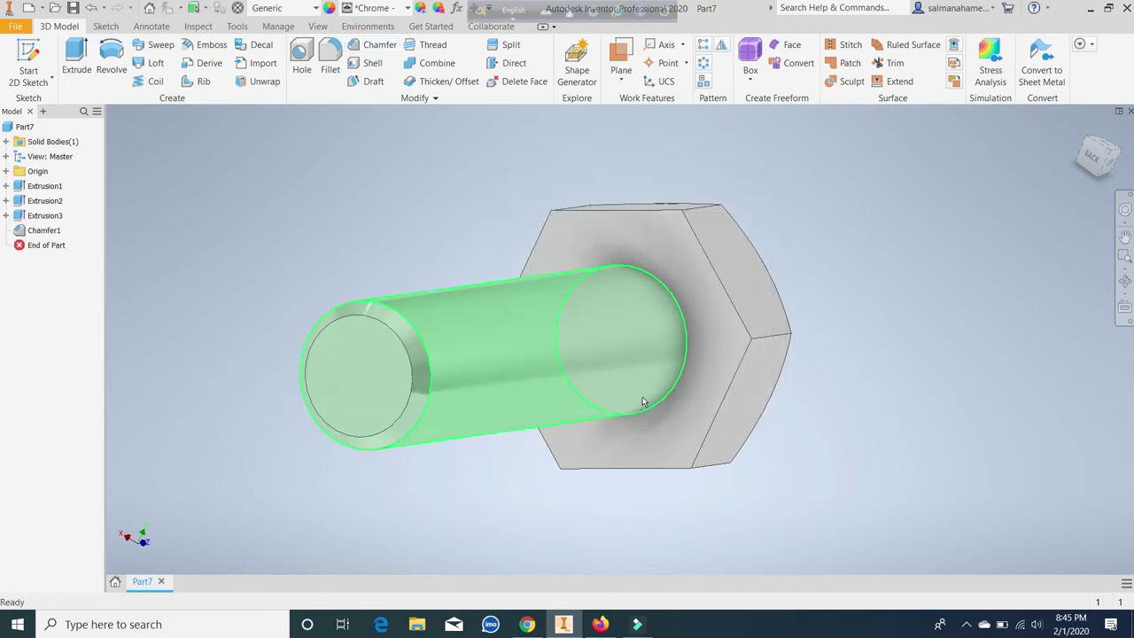
Fillet the edge where the shank meets the head with a 1 mm radius
{"action": "left_click", "coordinate": [333, 55]}
{"action": "left_click", "coordinate": [875, 297]}
{"action": "type", "text": "1"}
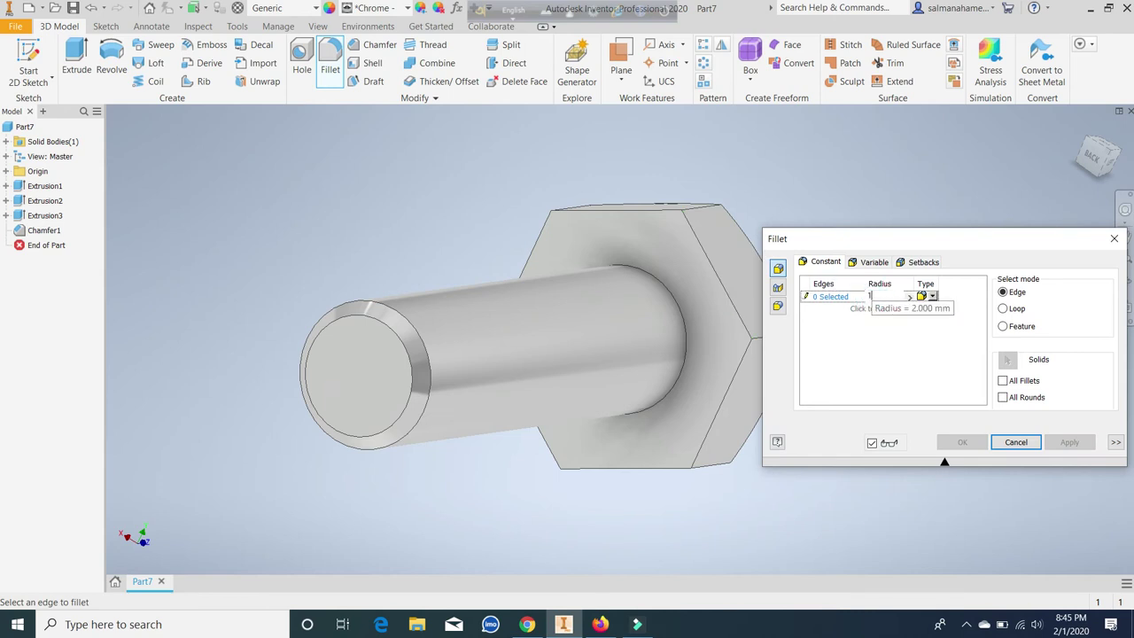
{"action": "left_click", "coordinate": [688, 324]}
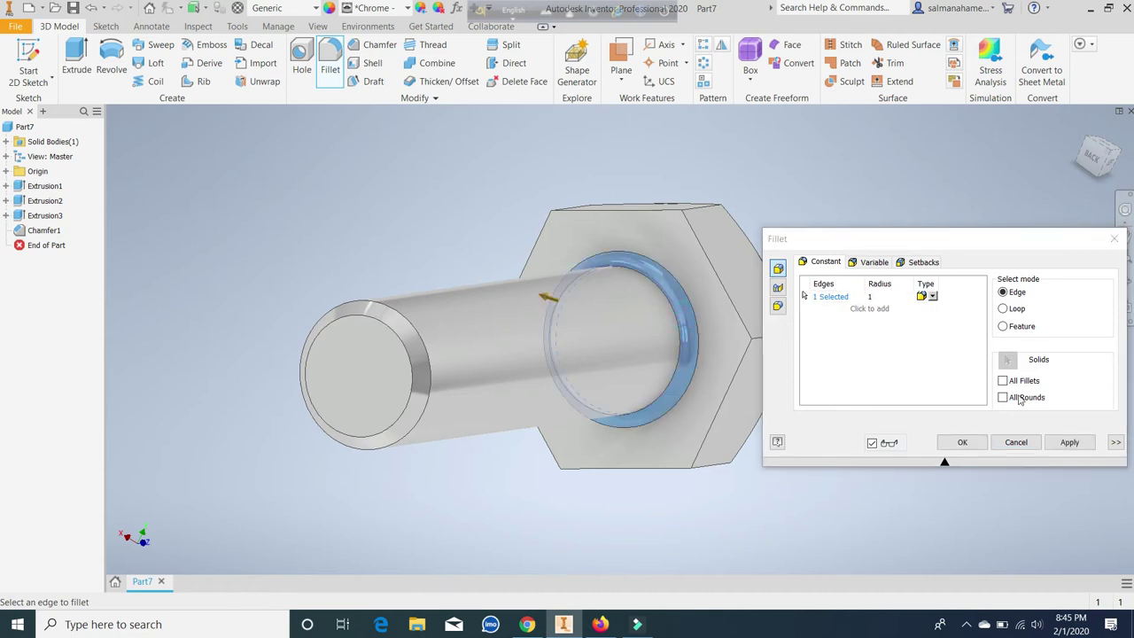
{"action": "left_click", "coordinate": [964, 442]}
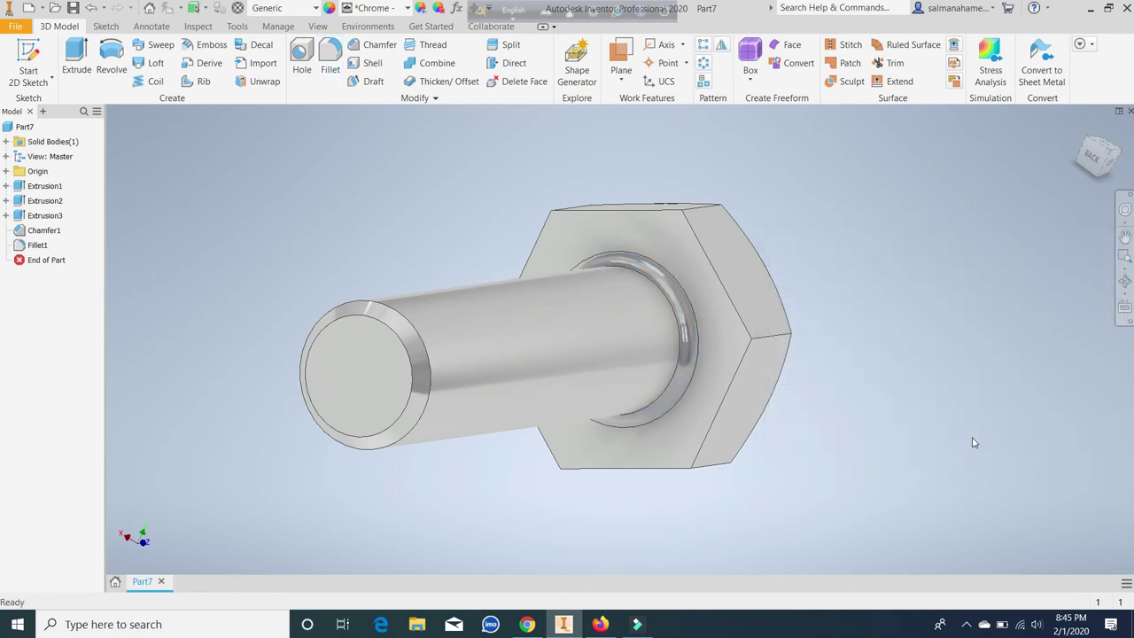
{"action": "left_click", "coordinate": [1124, 281]}
Orbit to an oblique view, expand Origin in the browser and select YZ Plane
{"action": "mouse_move", "coordinate": [569, 349]}
{"action": "left_mouse_down"}
{"action": "mouse_move", "coordinate": [654, 355]}
{"action": "mouse_move", "coordinate": [590, 375]}
{"action": "left_mouse_up"}
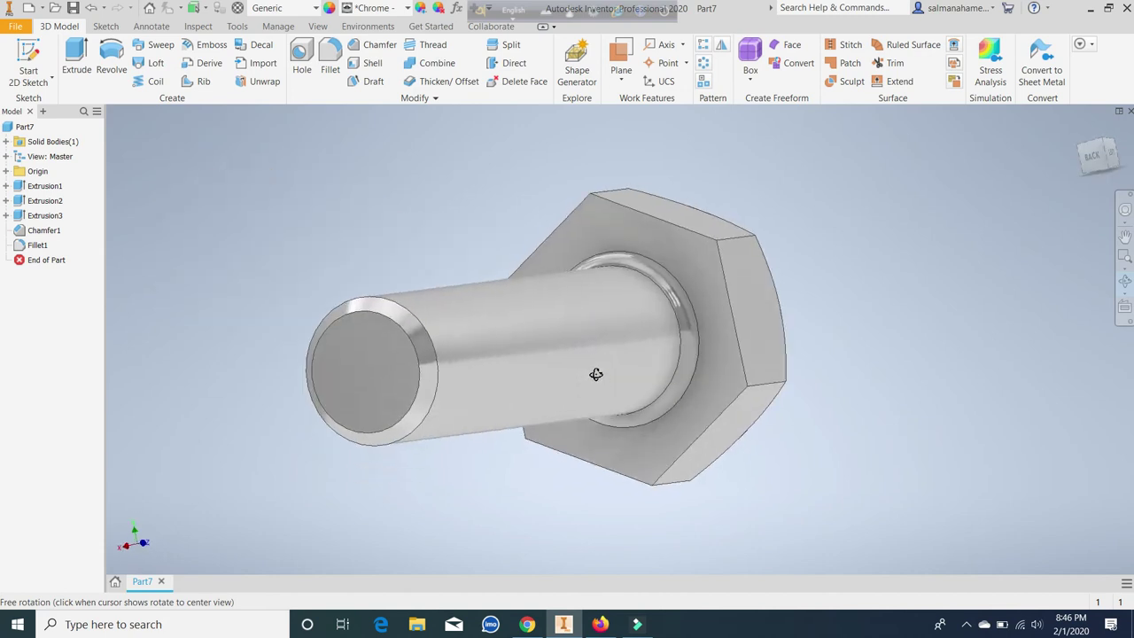
{"action": "right_click", "coordinate": [882, 208]}
{"action": "left_click", "coordinate": [927, 213]}
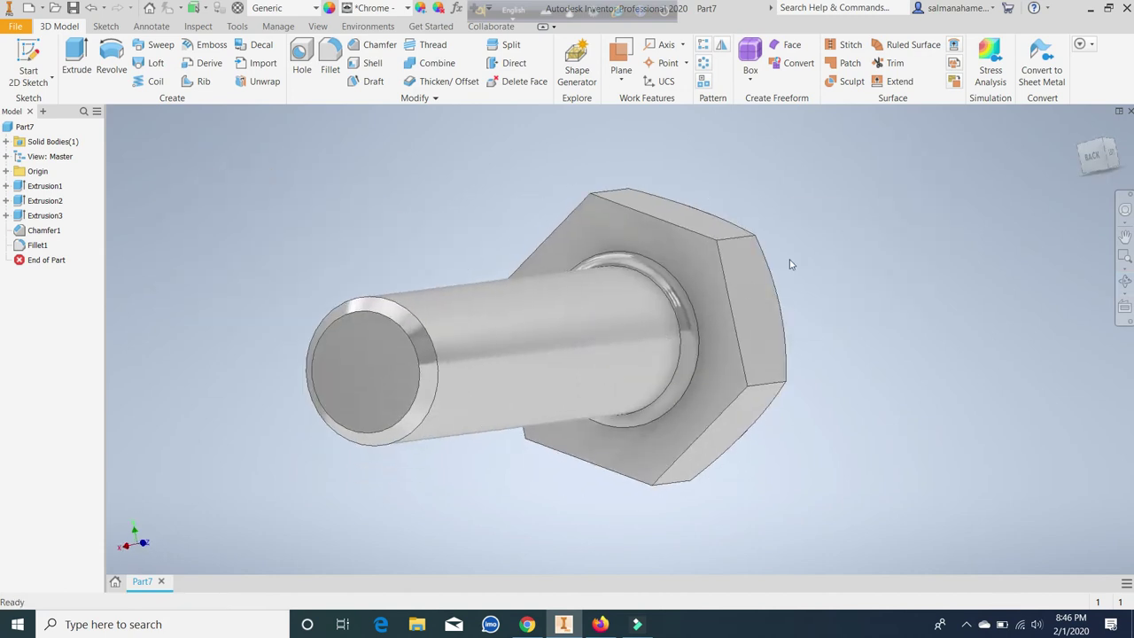
{"action": "left_click", "coordinate": [365, 358]}
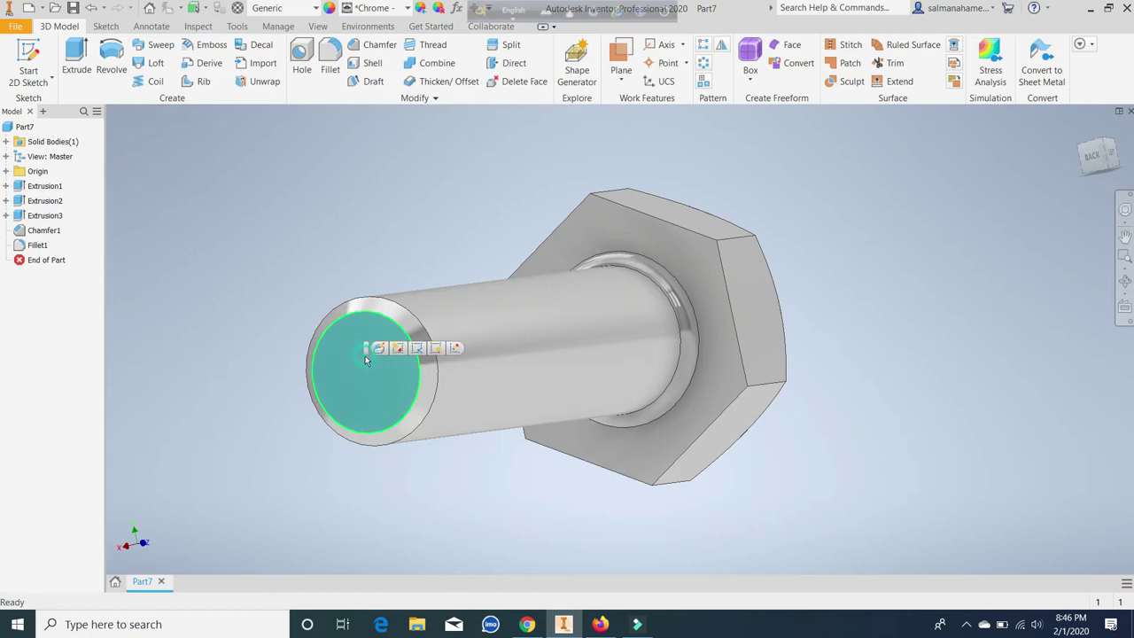
{"action": "left_click", "coordinate": [375, 254]}
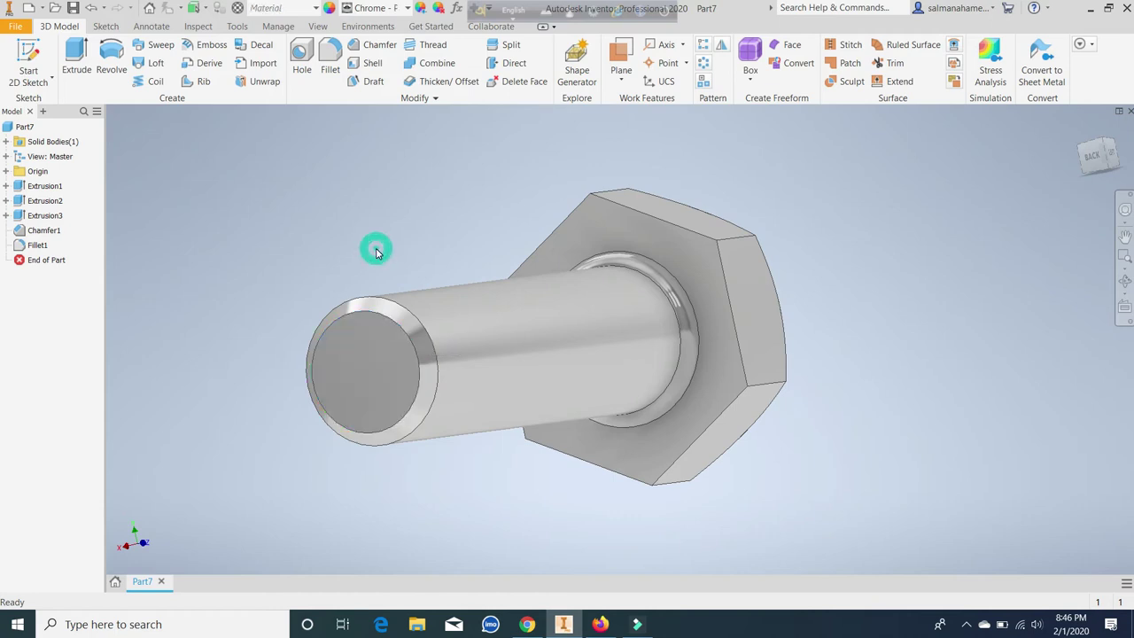
{"action": "left_click", "coordinate": [7, 171]}
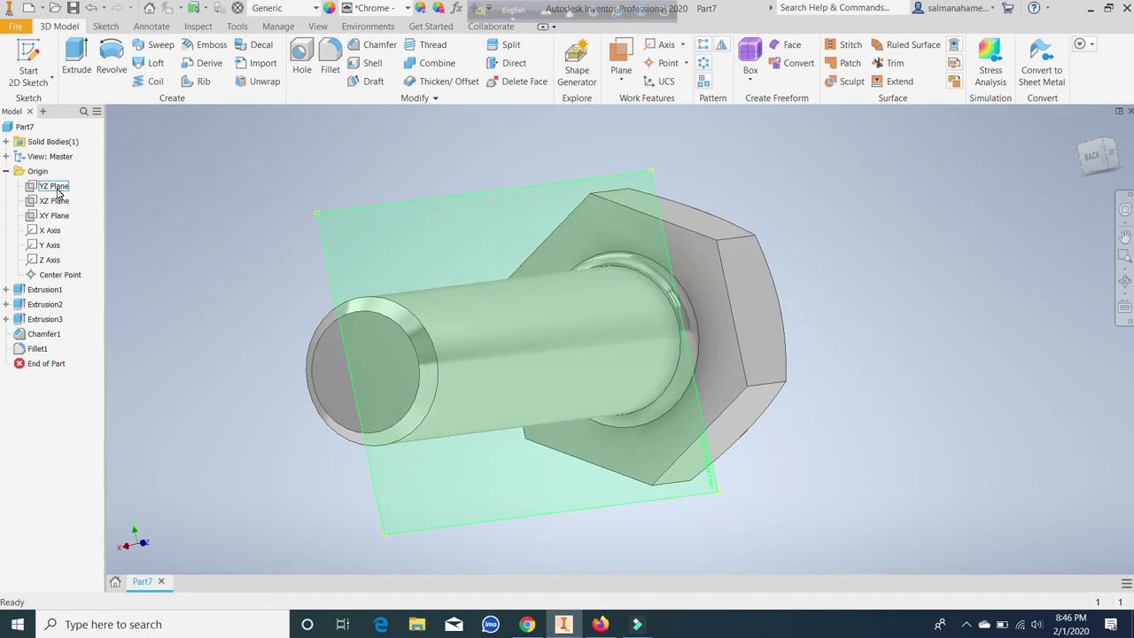
{"action": "left_click", "coordinate": [55, 187]}
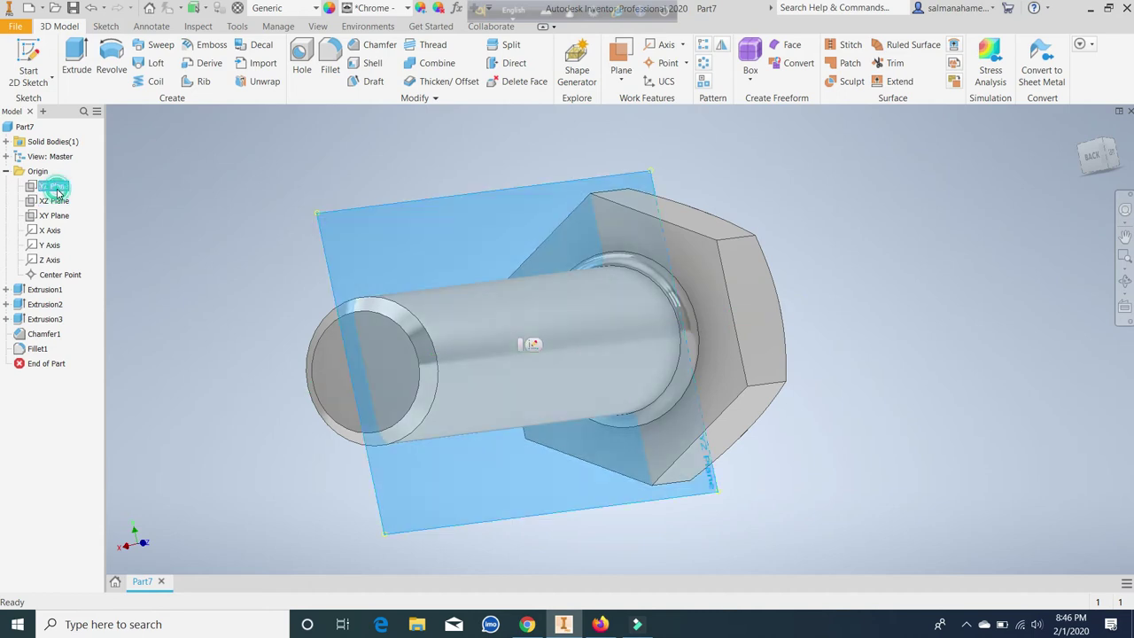
Start a new sketch on the YZ Plane
{"action": "left_click", "coordinate": [529, 345]}
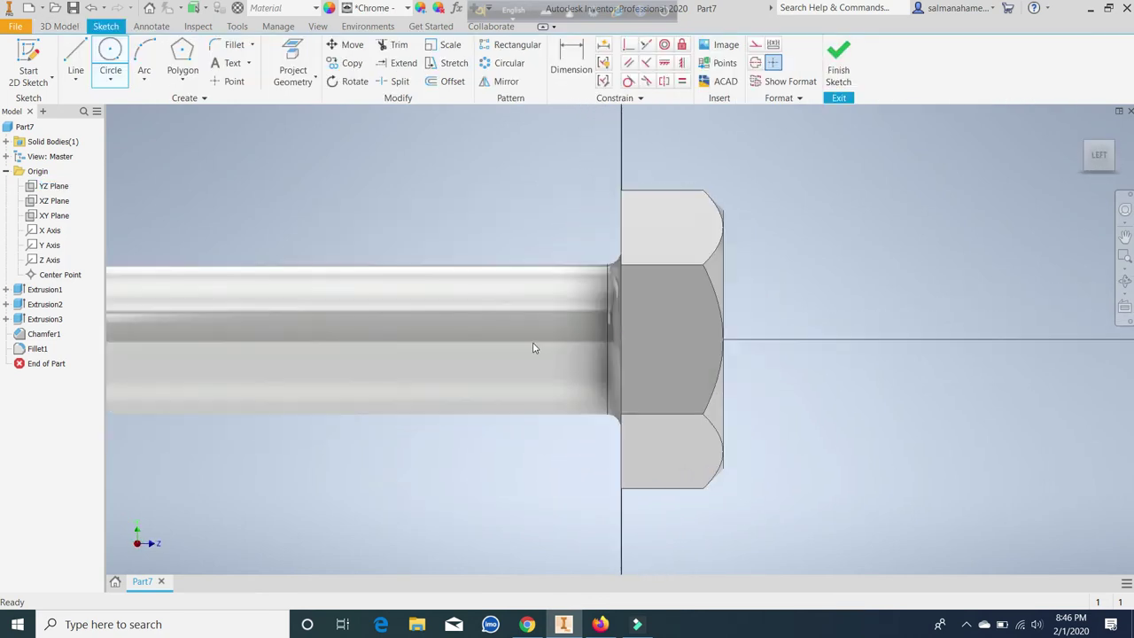
{"action": "scroll", "coordinate": [575, 349], "scroll_direction": "up", "scroll_amount": 5}
{"action": "scroll", "coordinate": [421, 354], "scroll_direction": "down", "scroll_amount": 3}
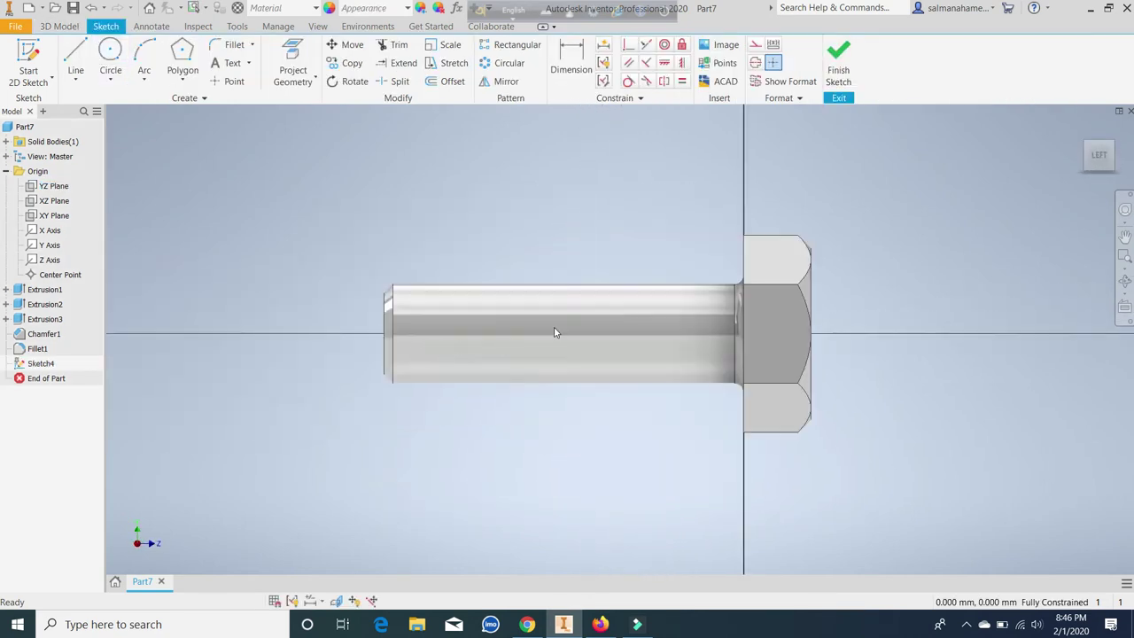
{"action": "scroll", "coordinate": [612, 324], "scroll_direction": "down", "scroll_amount": 3}
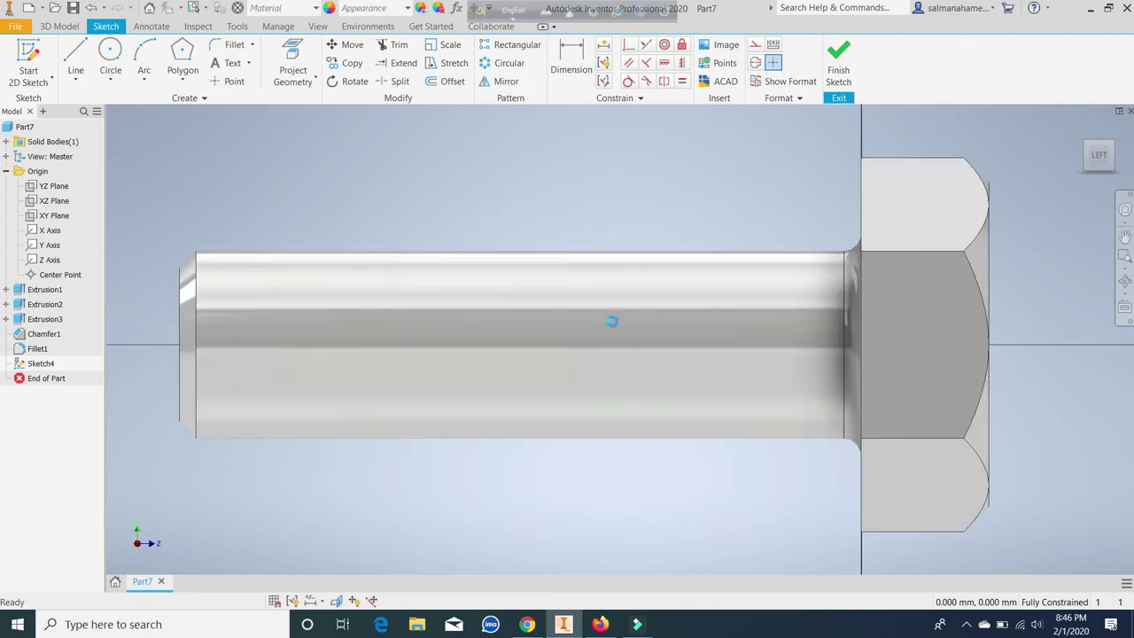
{"action": "scroll", "coordinate": [485, 309], "scroll_direction": "up", "scroll_amount": 2}
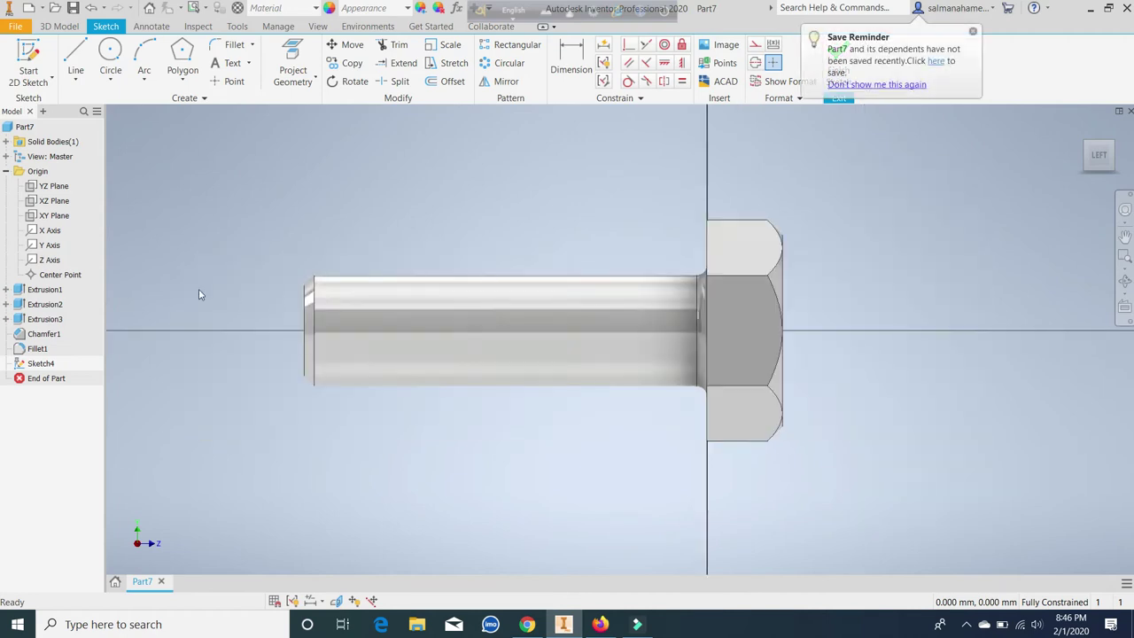
Draw a small V-shaped triangle left of the shaft end, with a line to the shaft's top edge
{"action": "left_click", "coordinate": [78, 51]}
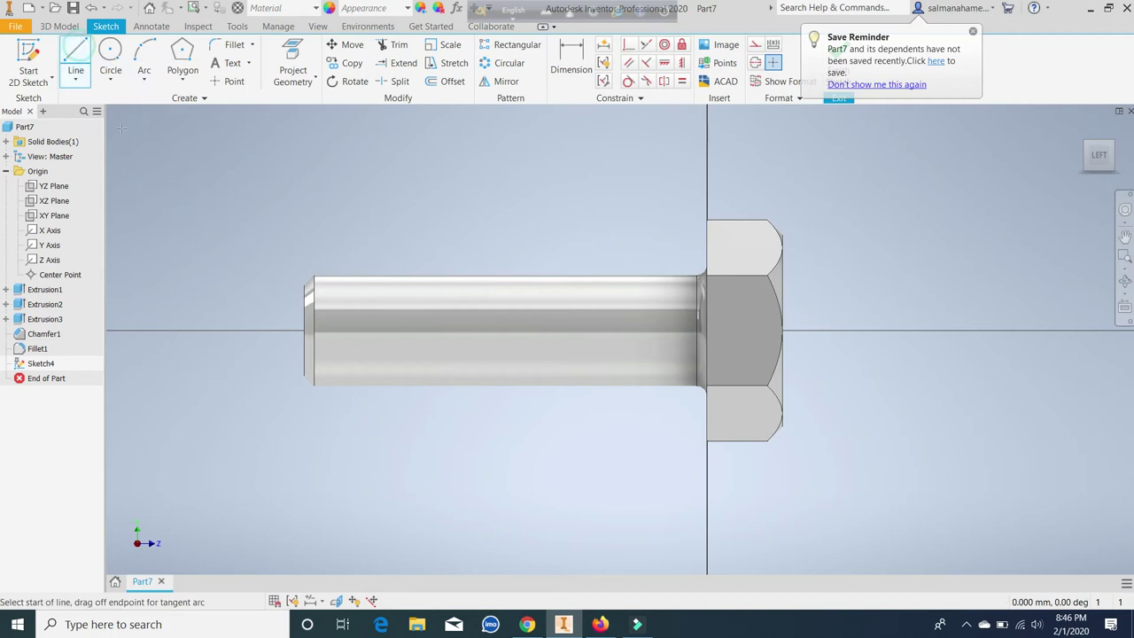
{"action": "left_click", "coordinate": [203, 274]}
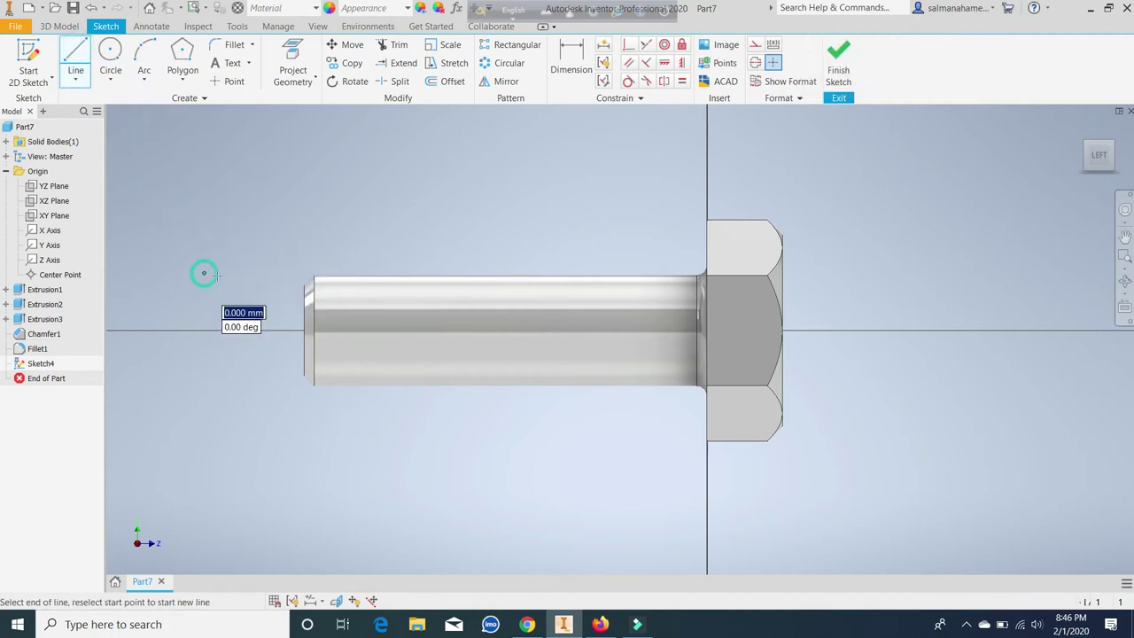
{"action": "left_click", "coordinate": [240, 273]}
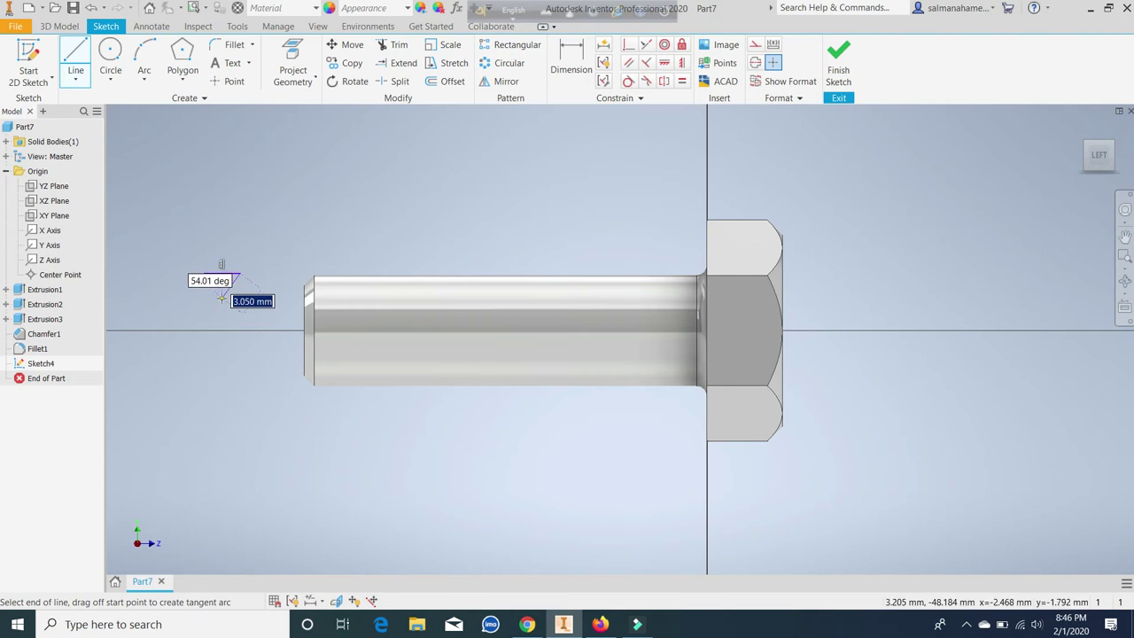
{"action": "key", "text": "ctrl+z"}
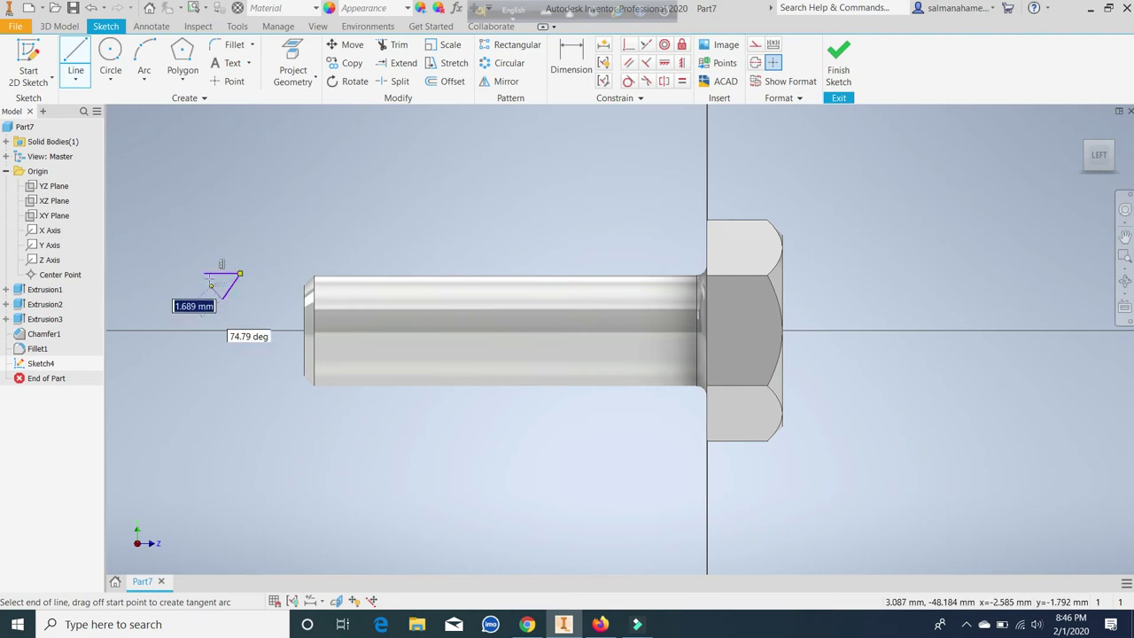
{"action": "left_click", "coordinate": [223, 293]}
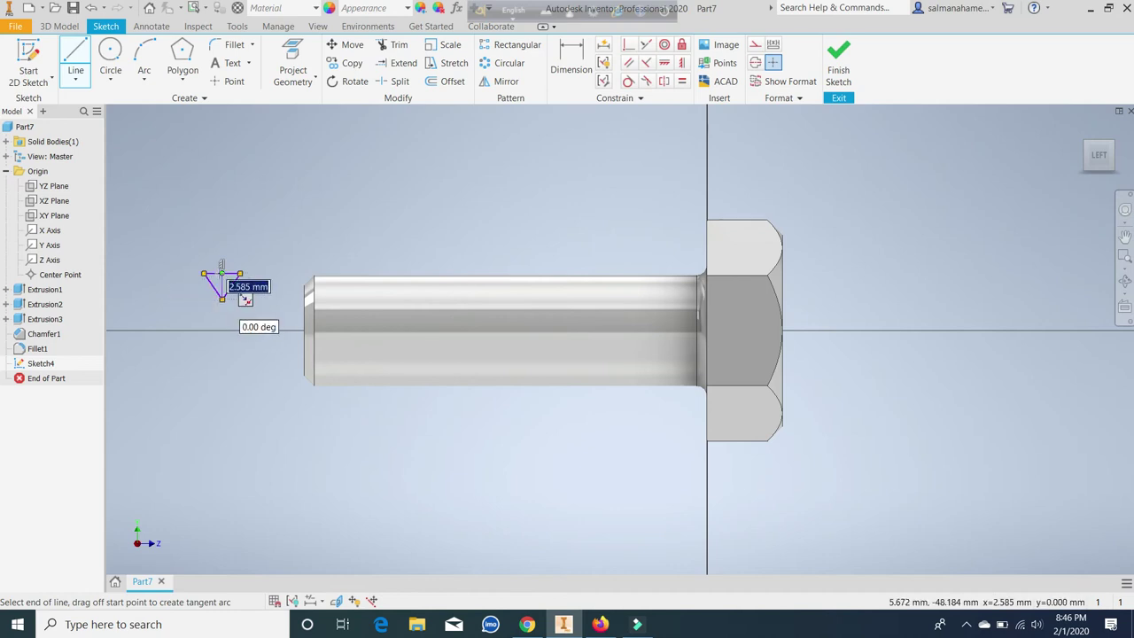
{"action": "left_click", "coordinate": [239, 273]}
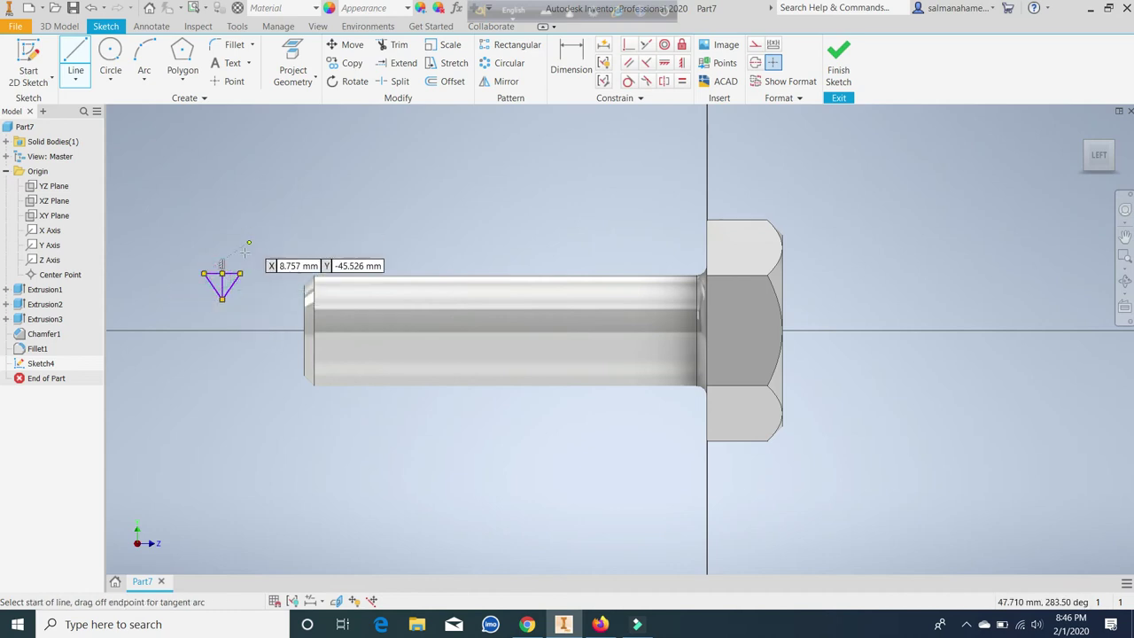
{"action": "left_click", "coordinate": [240, 273]}
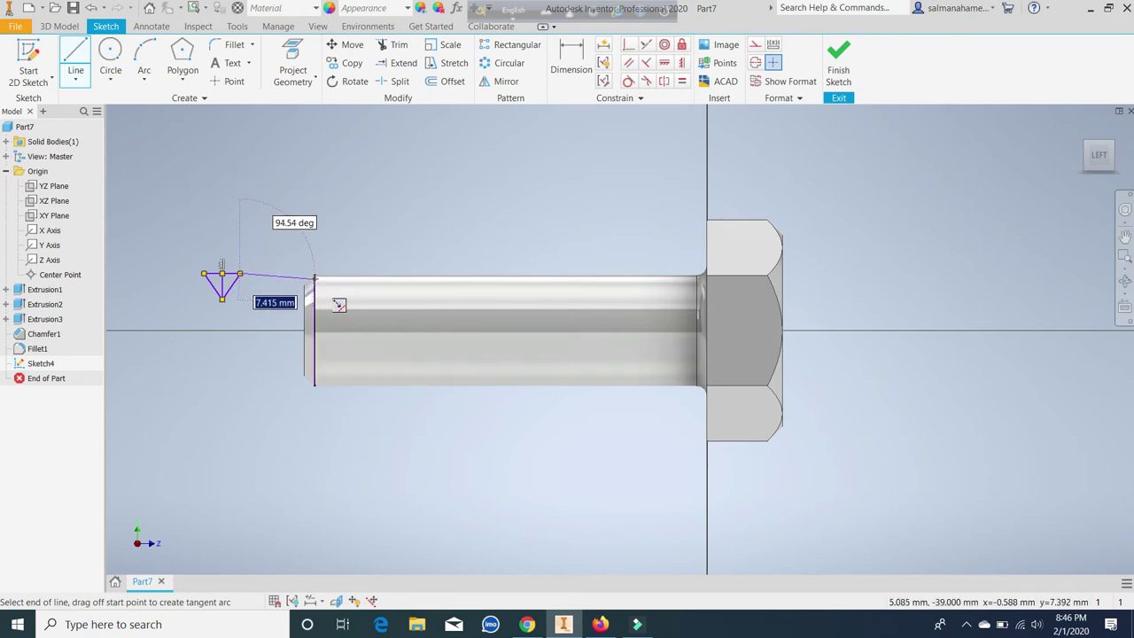
{"action": "right_click", "coordinate": [306, 234]}
{"action": "left_click", "coordinate": [337, 236]}
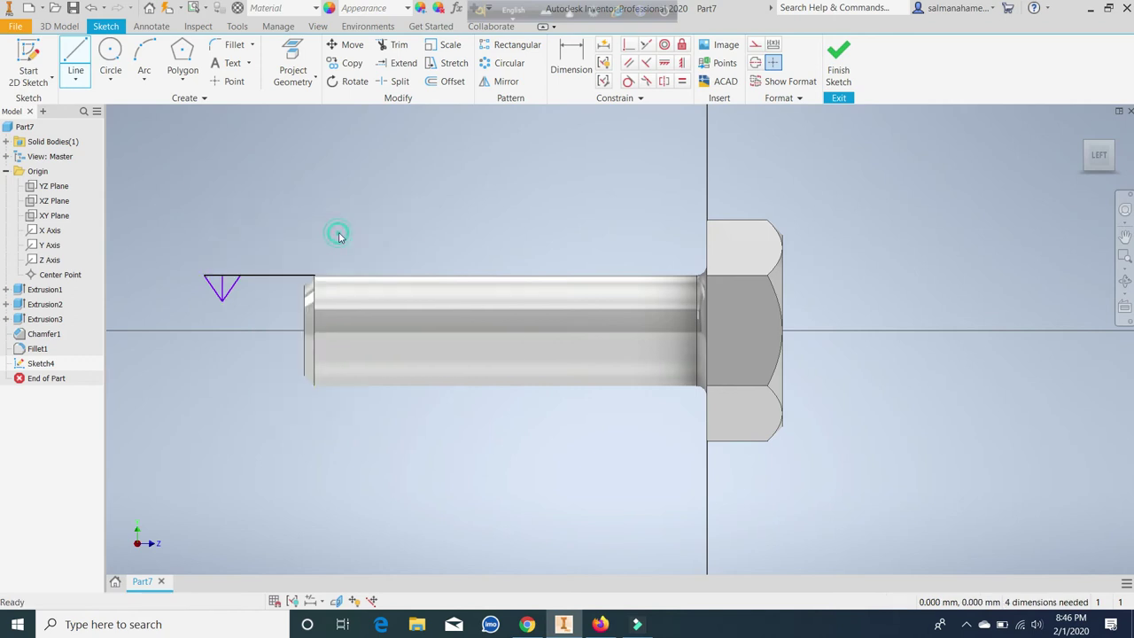
{"action": "left_click", "coordinate": [681, 63]}
Constrain the triangle's centre line so it stays aligned from apex to top edge
{"action": "scroll", "coordinate": [245, 294], "scroll_direction": "down", "scroll_amount": 3}
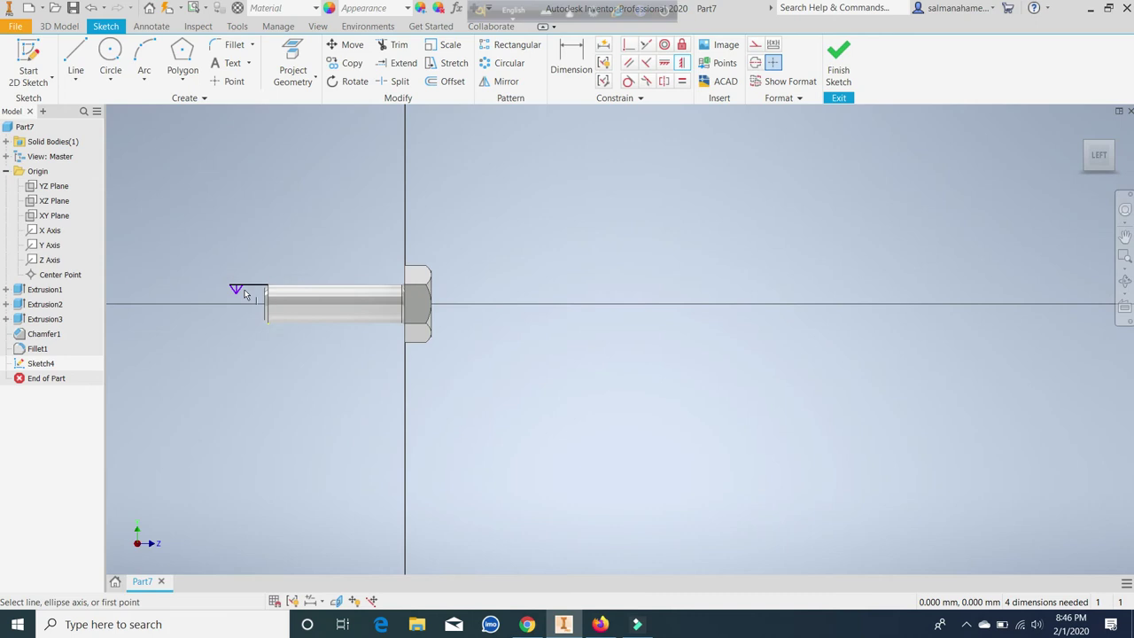
{"action": "scroll", "coordinate": [245, 292], "scroll_direction": "up", "scroll_amount": 3}
{"action": "scroll", "coordinate": [222, 288], "scroll_direction": "up", "scroll_amount": 2}
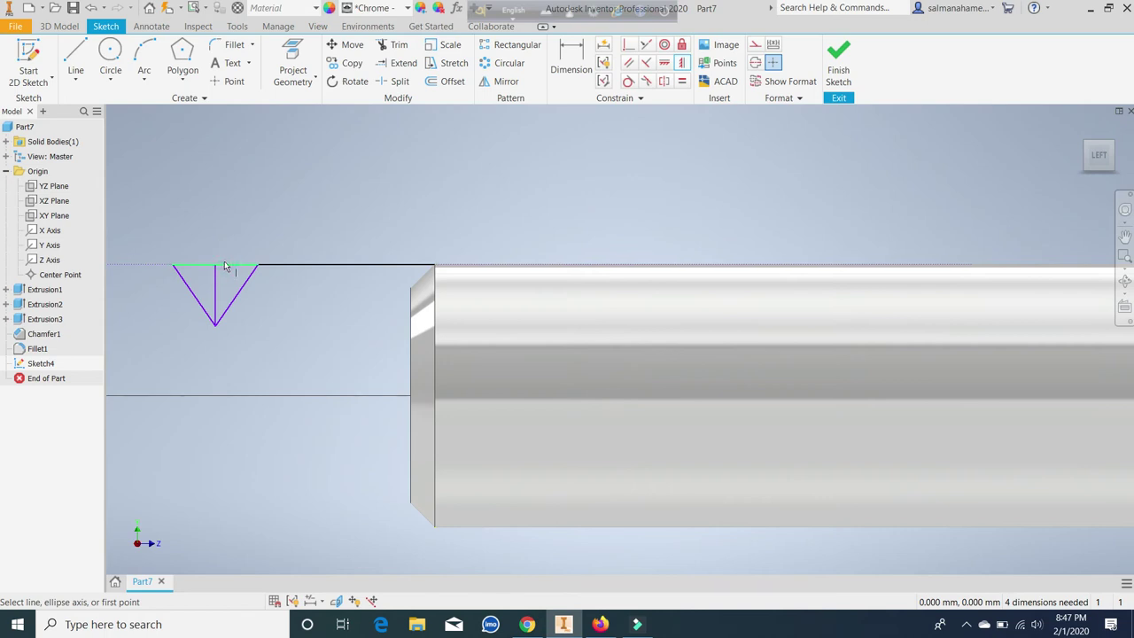
{"action": "left_click", "coordinate": [663, 62]}
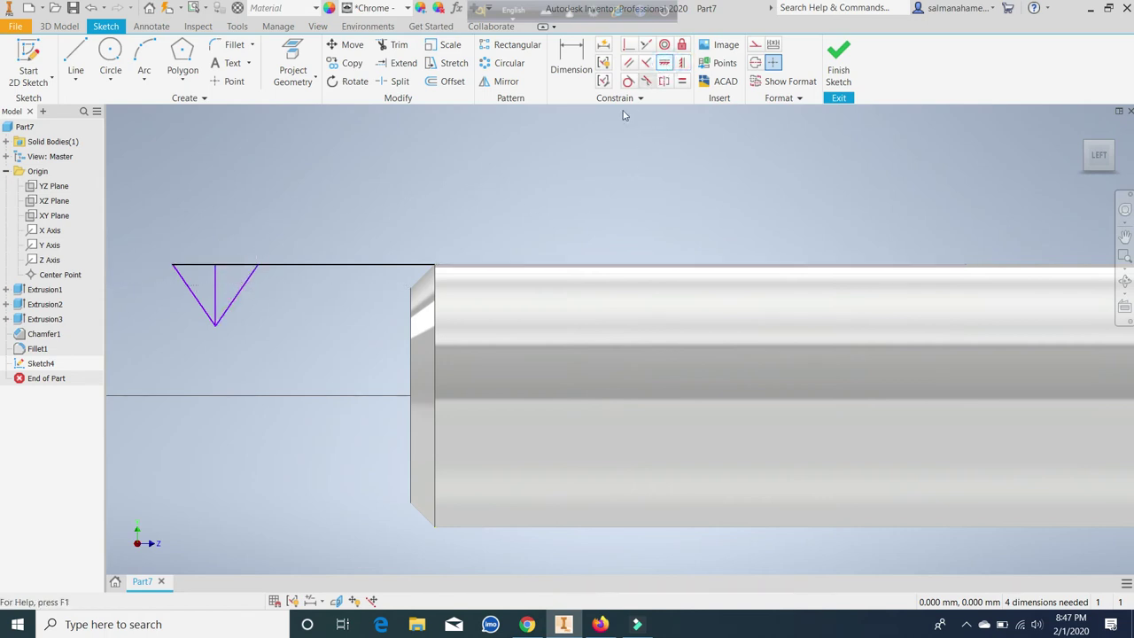
{"action": "left_click", "coordinate": [218, 289]}
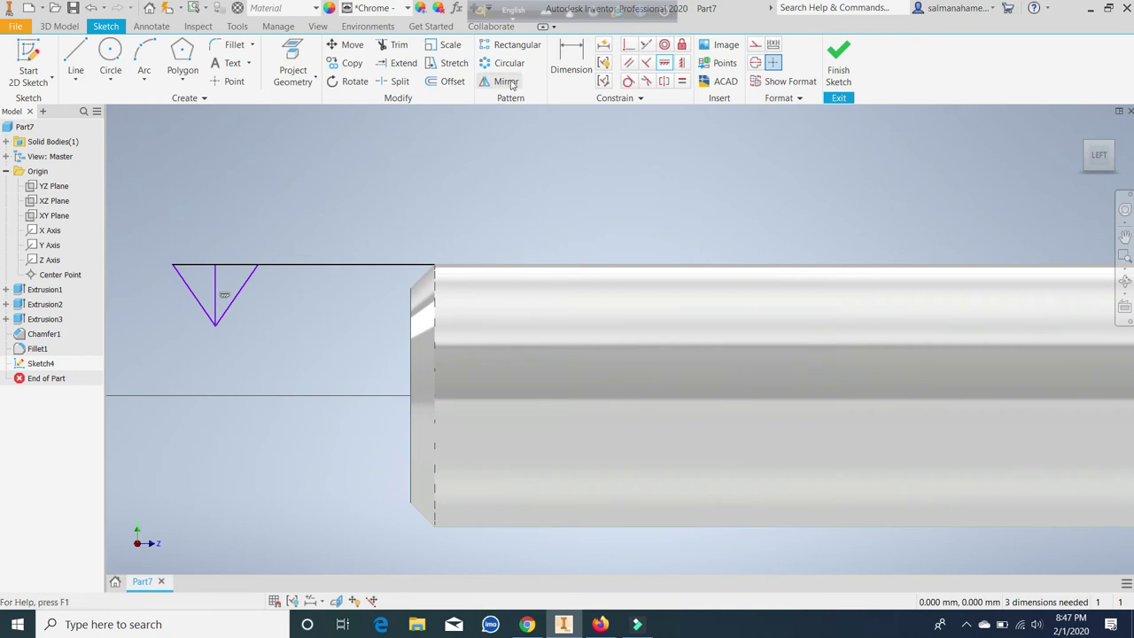
{"action": "left_click", "coordinate": [568, 51]}
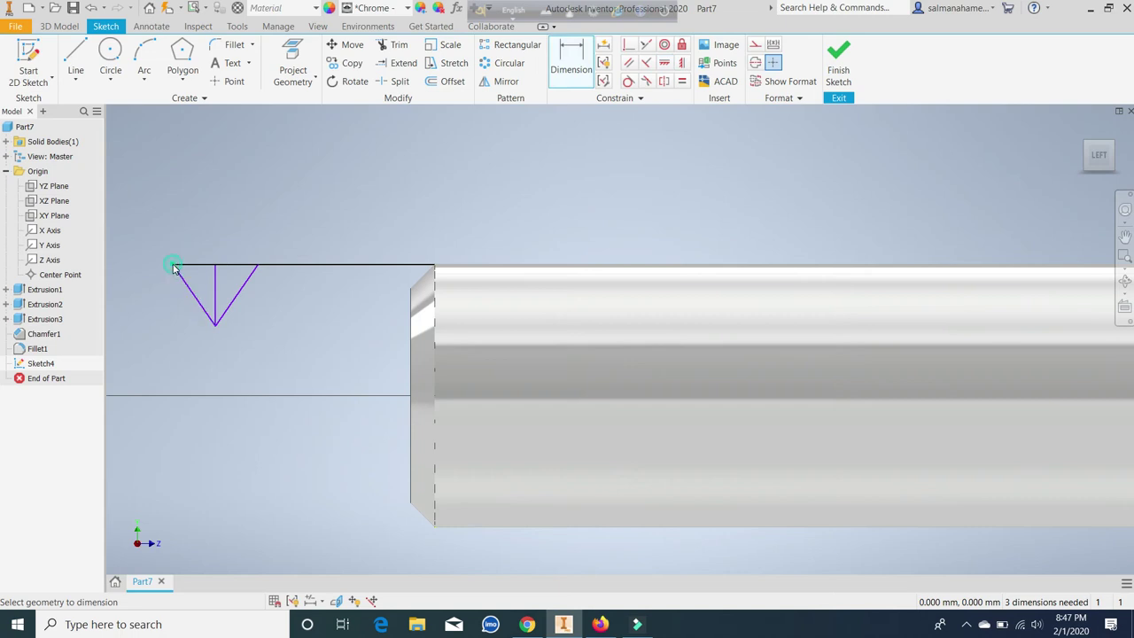
Dimension the triangle's top edge to 1.7 mm
{"action": "left_click", "coordinate": [256, 268]}
{"action": "left_click", "coordinate": [220, 229]}
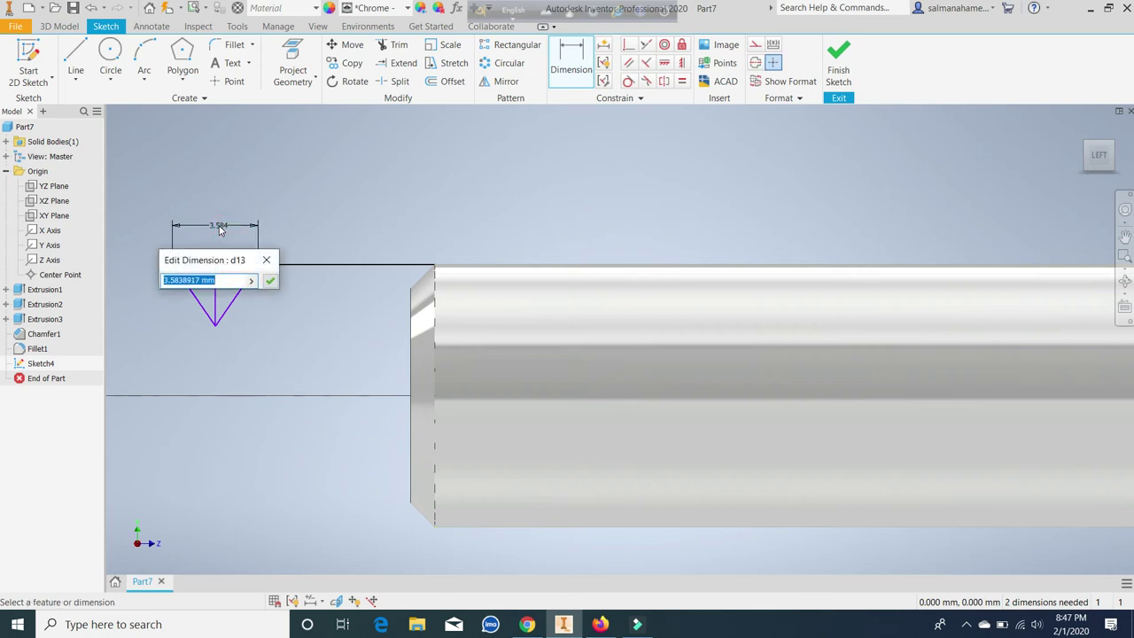
{"action": "type", "text": "1.7mm"}
{"action": "left_click", "coordinate": [268, 282]}
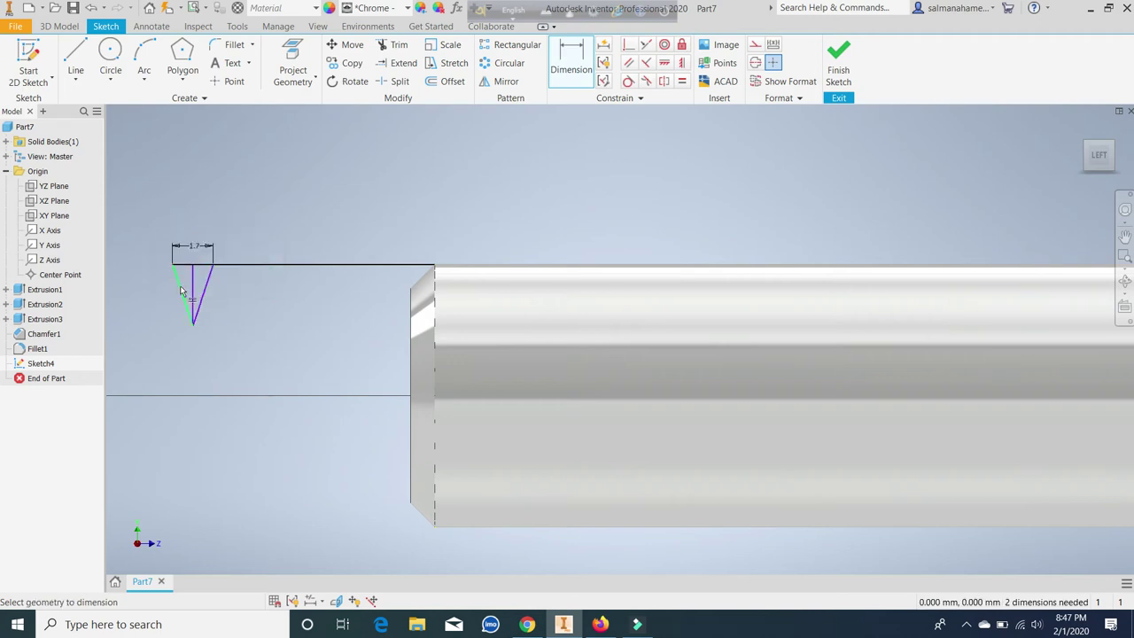
Add an angle dimension between the V's two sides and enter 60
{"action": "left_click", "coordinate": [181, 292]}
{"action": "left_click", "coordinate": [209, 296]}
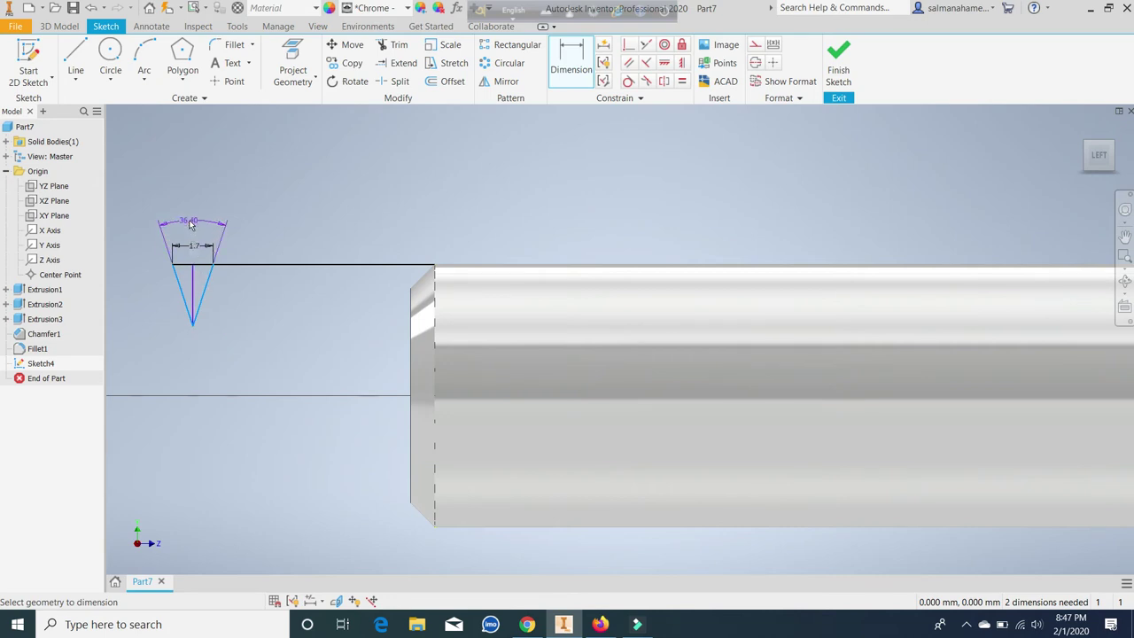
{"action": "left_click", "coordinate": [189, 225]}
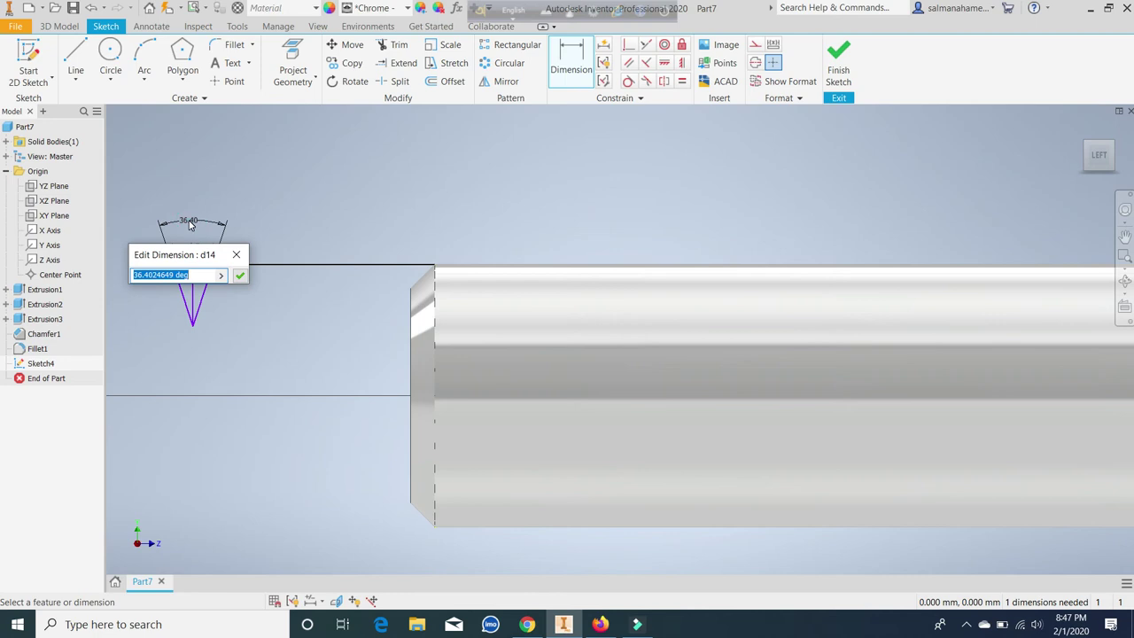
{"action": "type", "text": "60"}
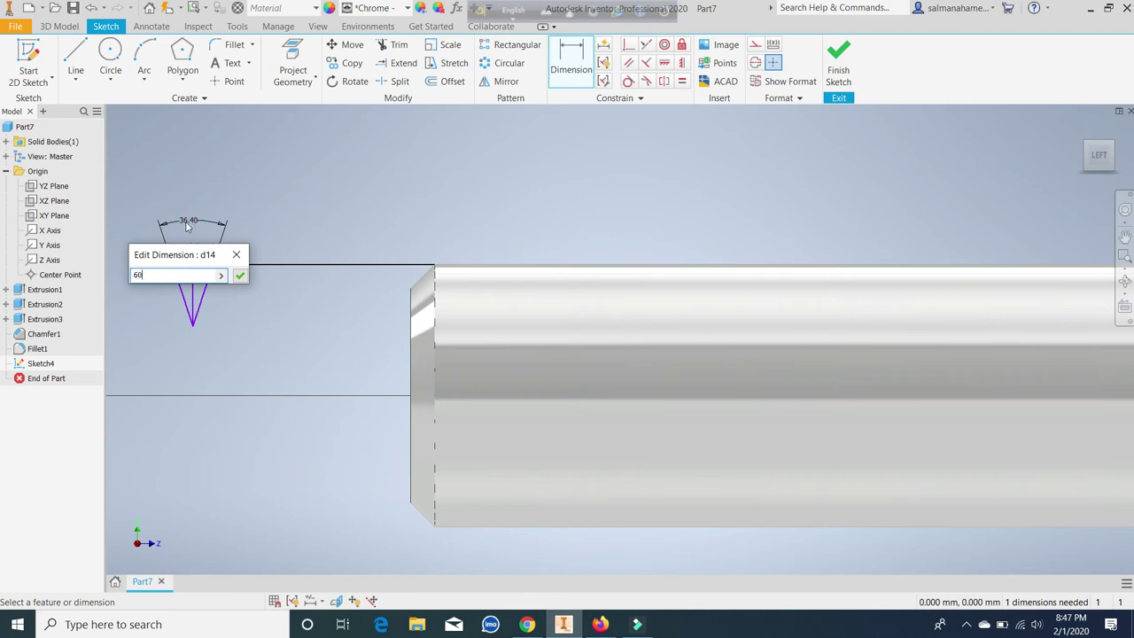
Apply the 60° apex angle and zoom in on the V profile
{"action": "left_click", "coordinate": [240, 276]}
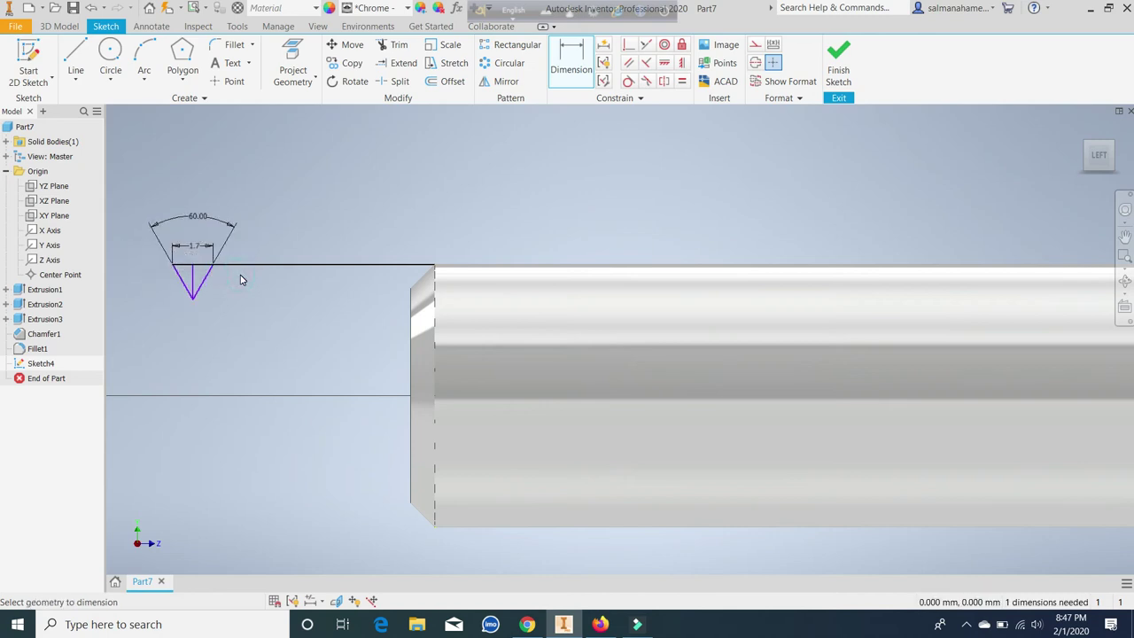
{"action": "scroll", "coordinate": [146, 281], "scroll_direction": "down", "scroll_amount": 2}
{"action": "scroll", "coordinate": [146, 282], "scroll_direction": "up", "scroll_amount": 3}
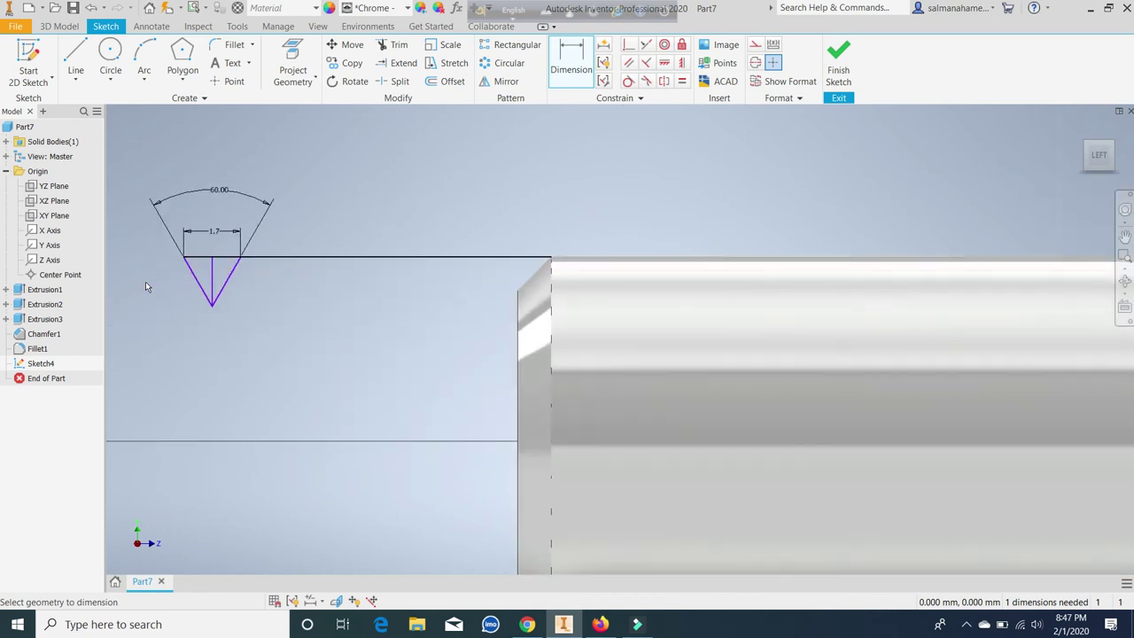
{"action": "scroll", "coordinate": [145, 282], "scroll_direction": "up", "scroll_amount": 4}
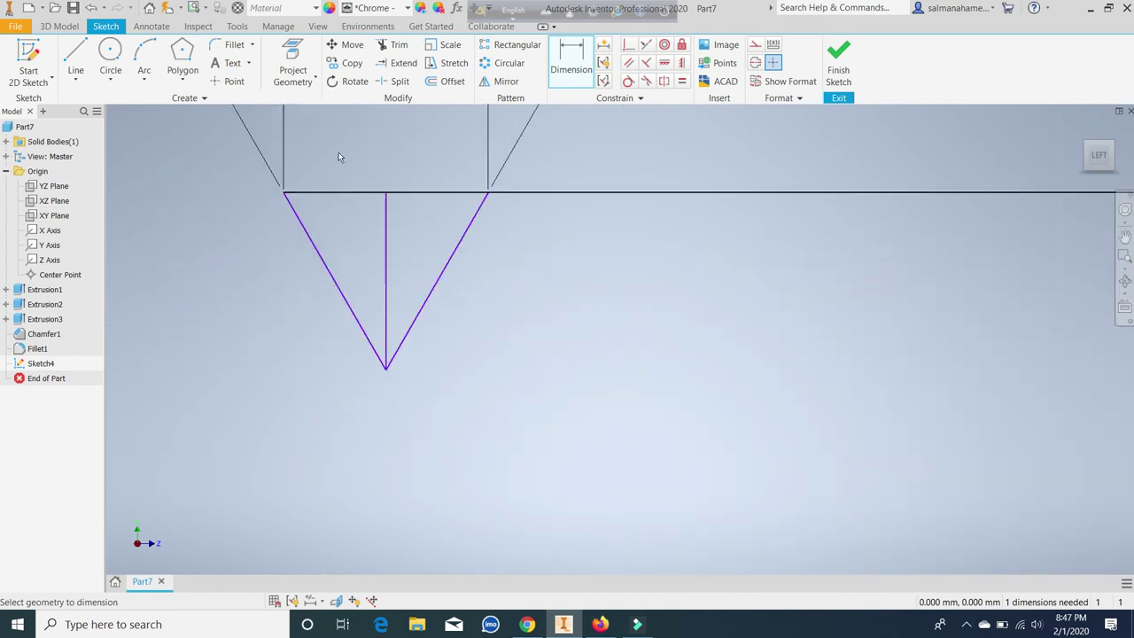
Fillet the V's bottom apex with a 0.2 mm radius between its two slanted sides
{"action": "left_click", "coordinate": [214, 44]}
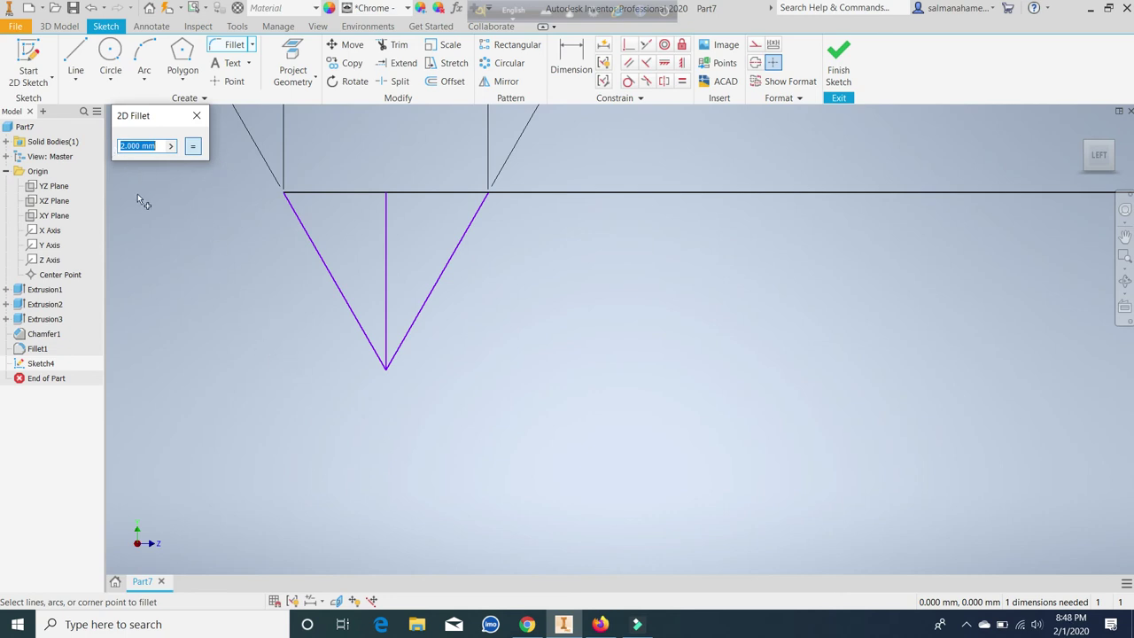
{"action": "type", "text": "1"}
{"action": "type", "text": "2"}
{"action": "type", "text": "mm"}
{"action": "left_click", "coordinate": [398, 360]}
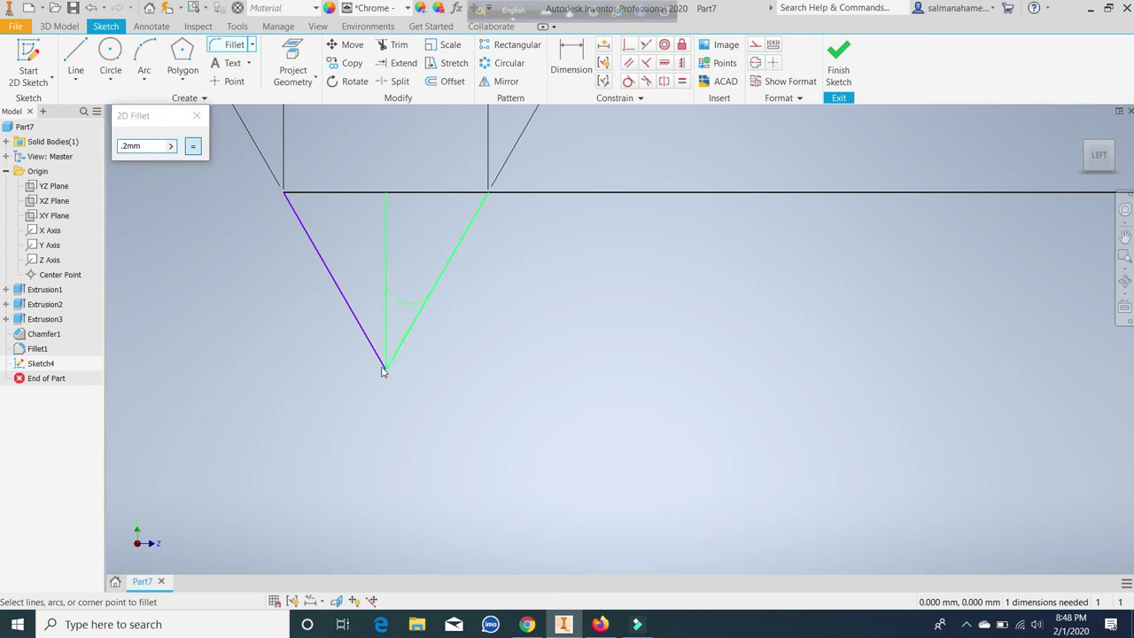
{"action": "left_click", "coordinate": [381, 357]}
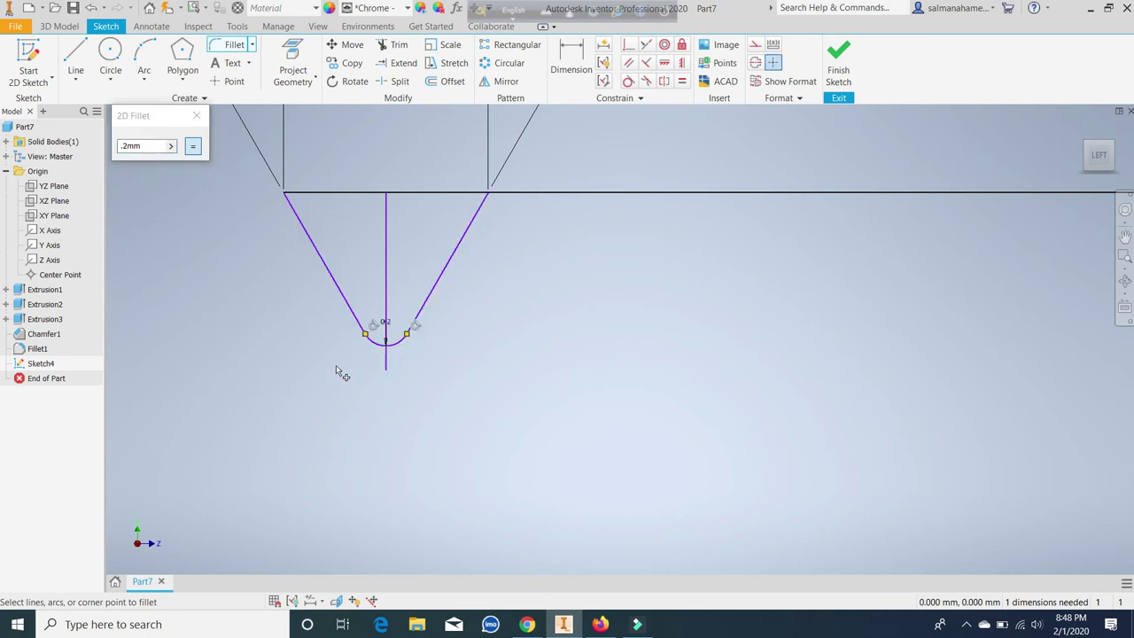
{"action": "left_click", "coordinate": [197, 116]}
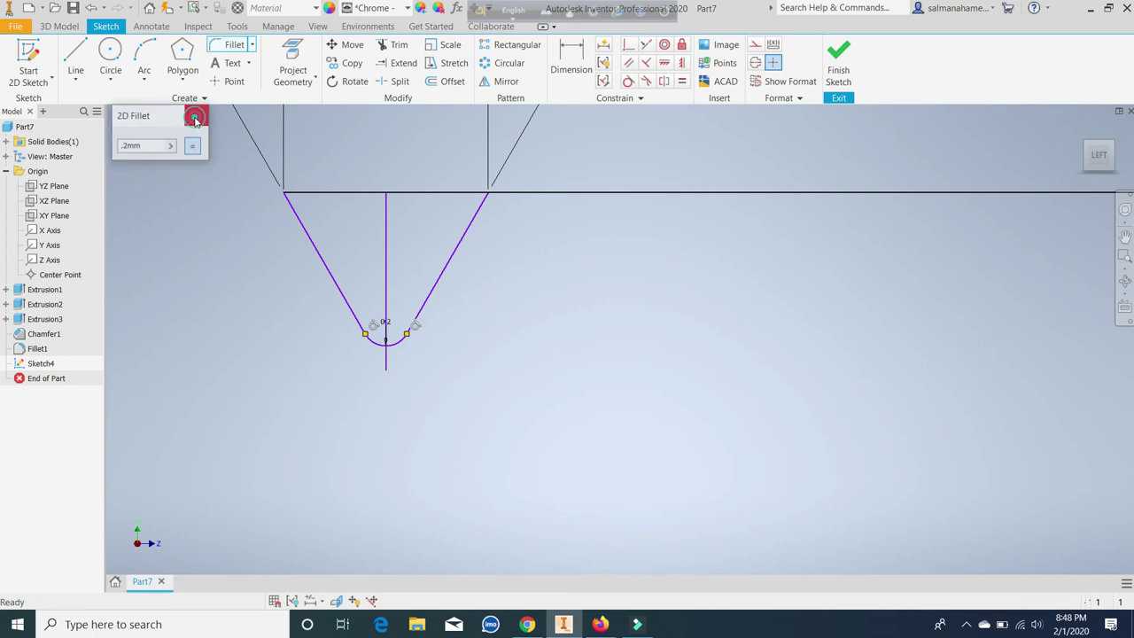
{"action": "left_click", "coordinate": [387, 368]}
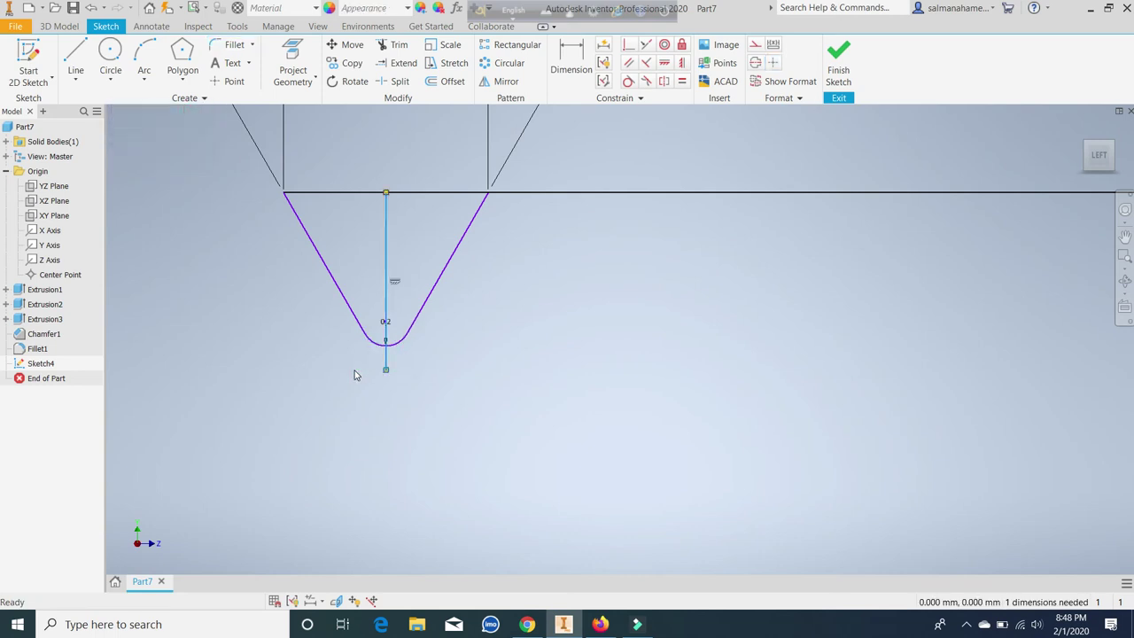
Delete the V's vertical centre line
{"action": "key", "text": "Delete"}
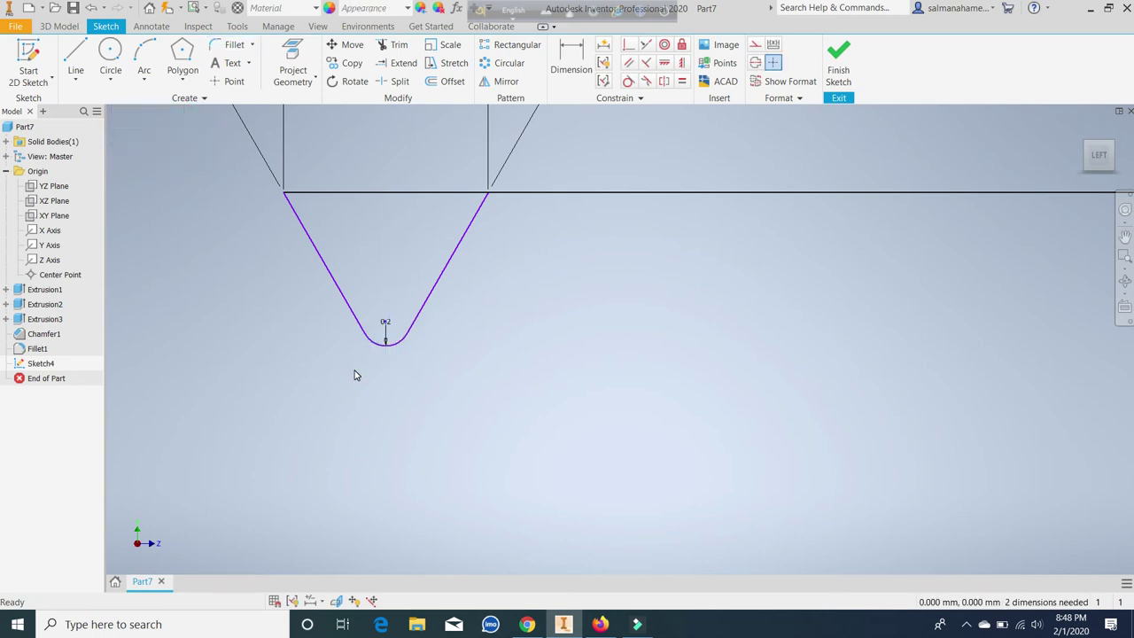
{"action": "scroll", "coordinate": [354, 375], "scroll_direction": "down", "scroll_amount": 2}
{"action": "scroll", "coordinate": [358, 372], "scroll_direction": "down", "scroll_amount": 1}
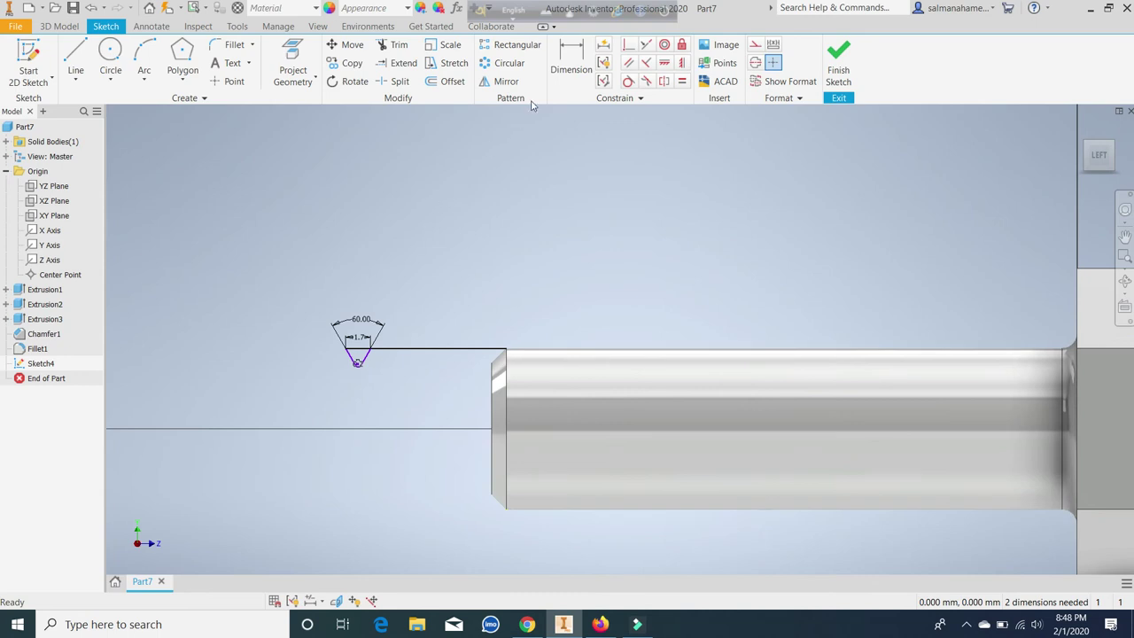
Dimension the profile 2 mm from the shaft's end edge and finish the sketch
{"action": "left_click", "coordinate": [570, 60]}
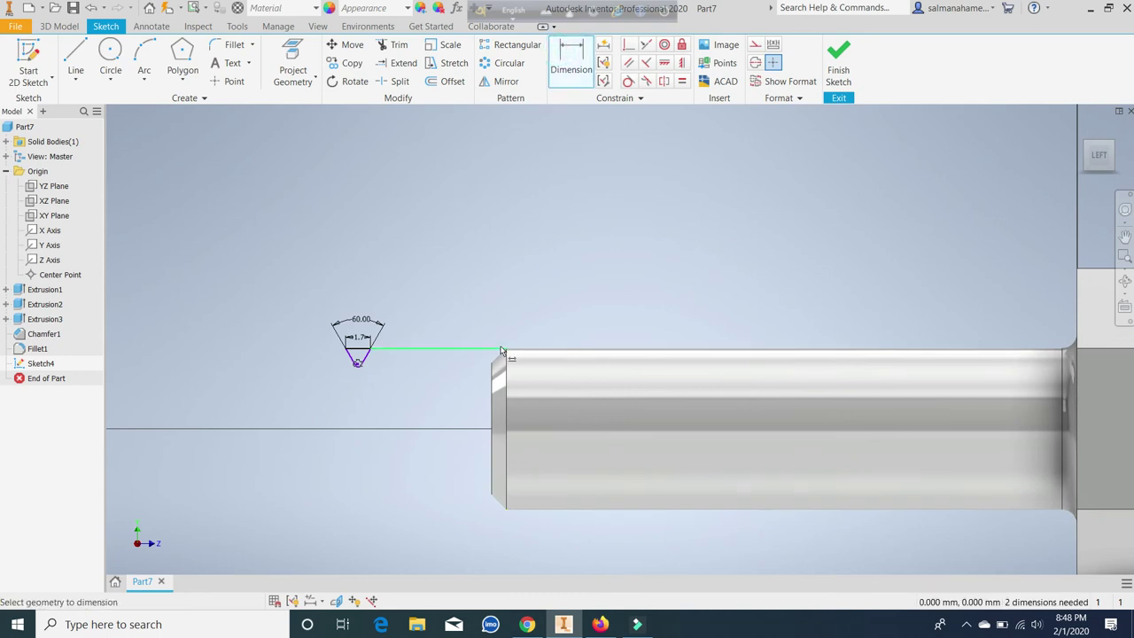
{"action": "left_click", "coordinate": [503, 352]}
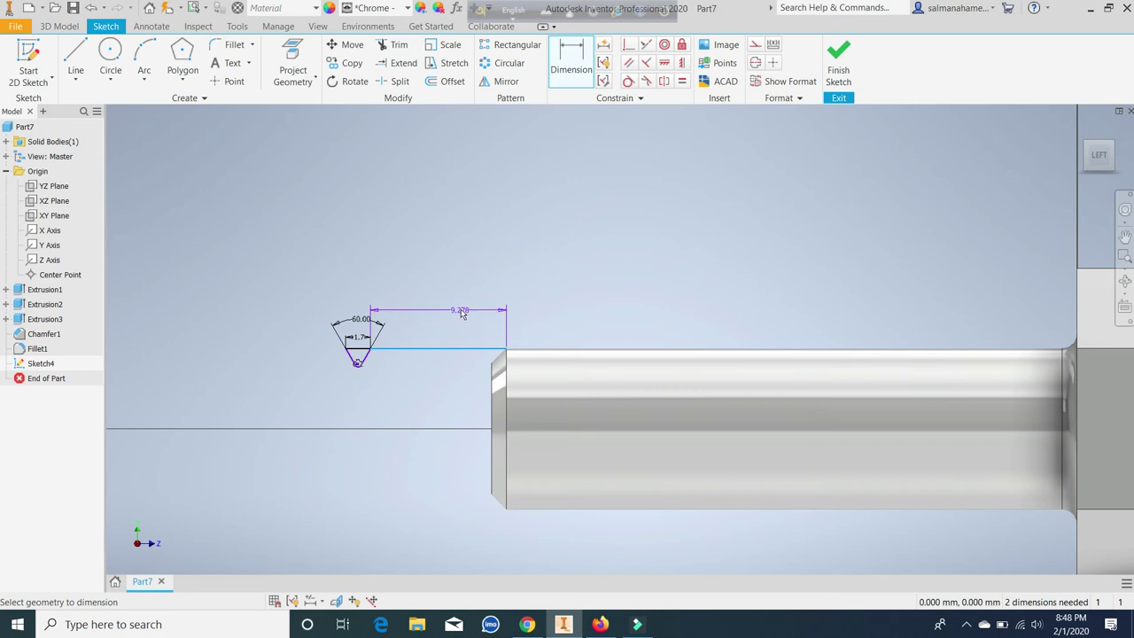
{"action": "left_click", "coordinate": [461, 304]}
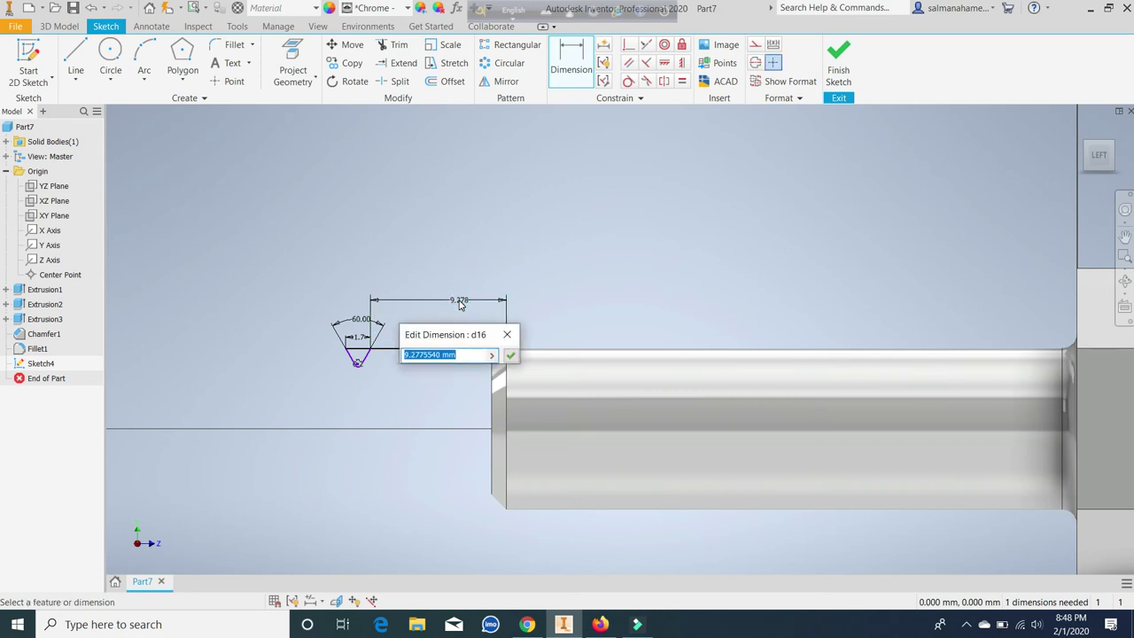
{"action": "type", "text": "2"}
{"action": "key", "text": "Return"}
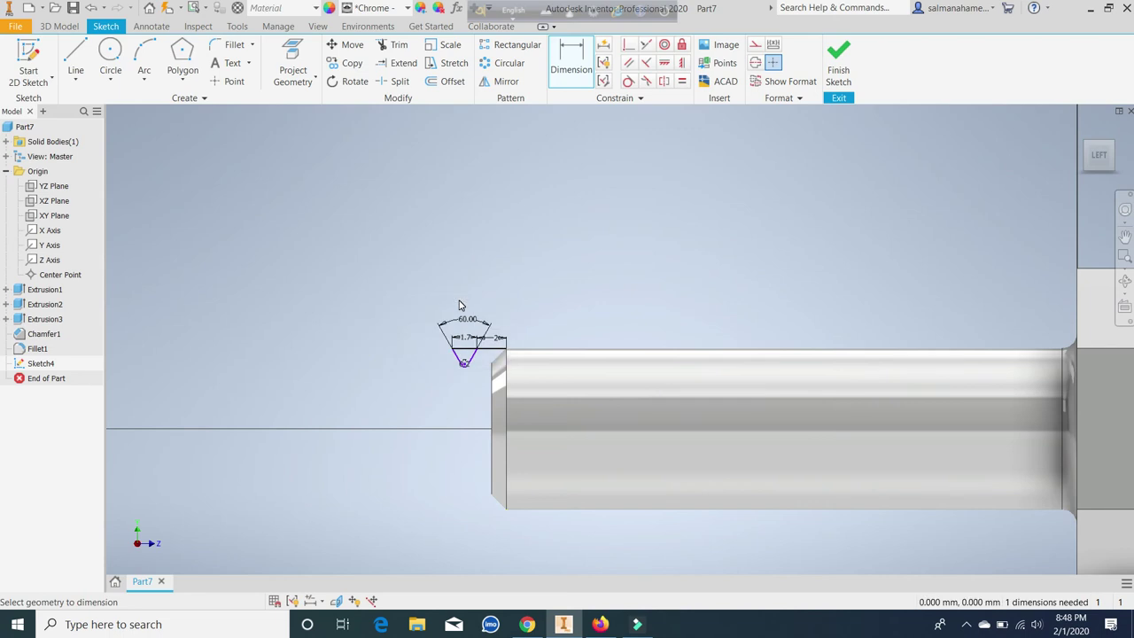
{"action": "scroll", "coordinate": [459, 305], "scroll_direction": "up", "scroll_amount": 2}
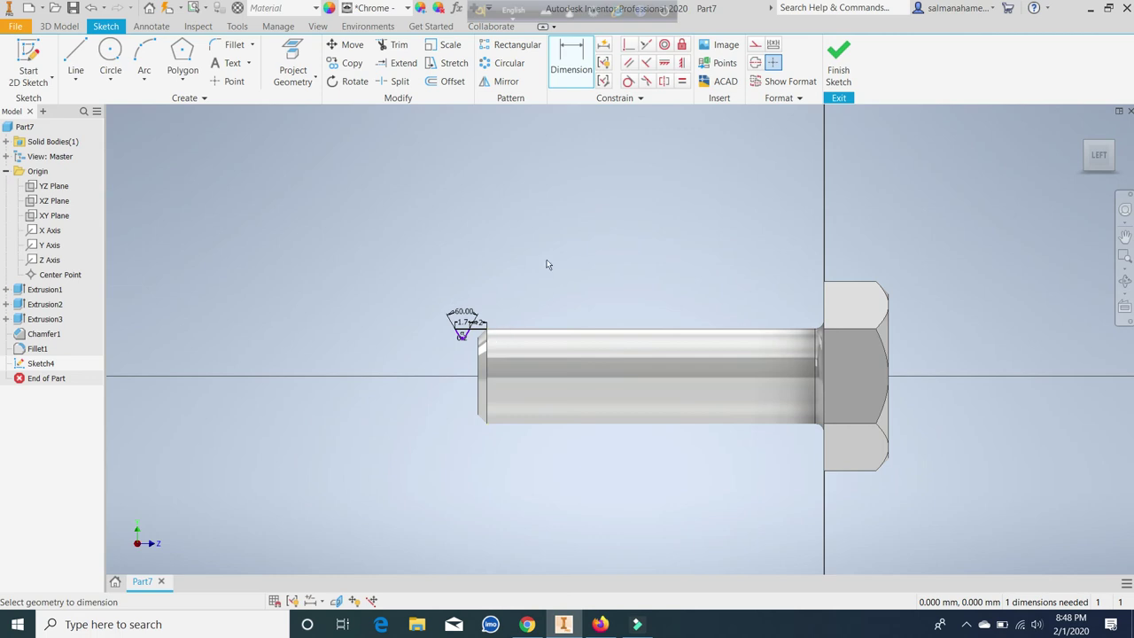
{"action": "left_click", "coordinate": [837, 53]}
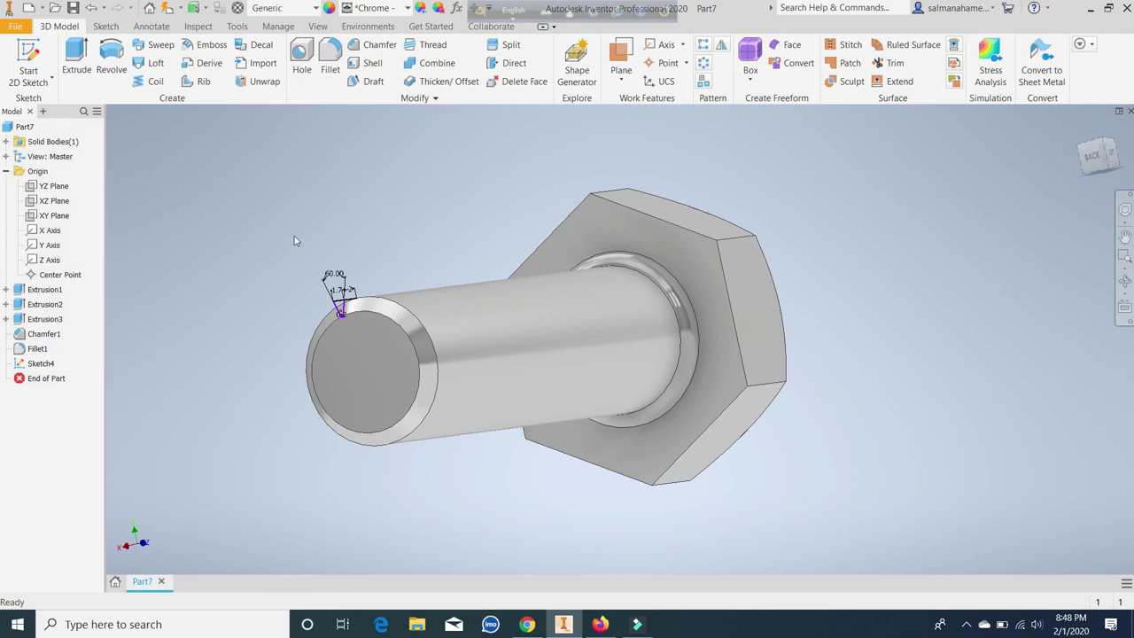
Start a Coil feature and move its dialog clear of the bolt
{"action": "left_click", "coordinate": [147, 81]}
{"action": "mouse_move", "coordinate": [701, 168]}
{"action": "left_mouse_down"}
{"action": "mouse_move", "coordinate": [253, 130]}
{"action": "mouse_move", "coordinate": [765, 152]}
{"action": "left_mouse_up"}
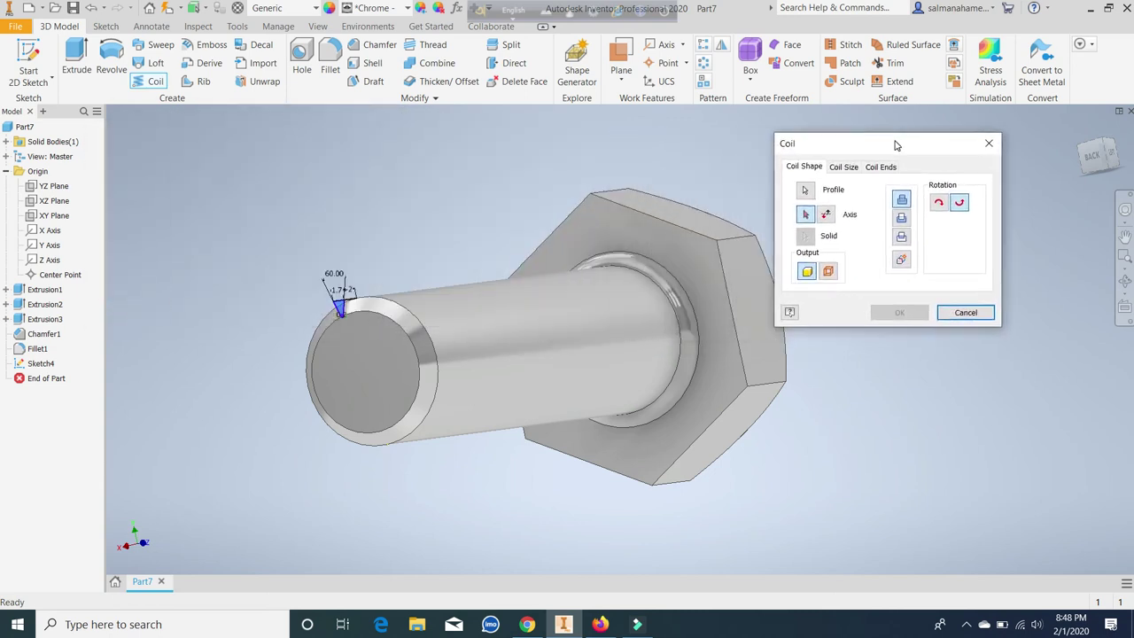
Set the coil's rotation axis to the Z Axis from the browser
{"action": "left_click_drag", "start_coordinate": [764, 151], "coordinate": [919, 145]}
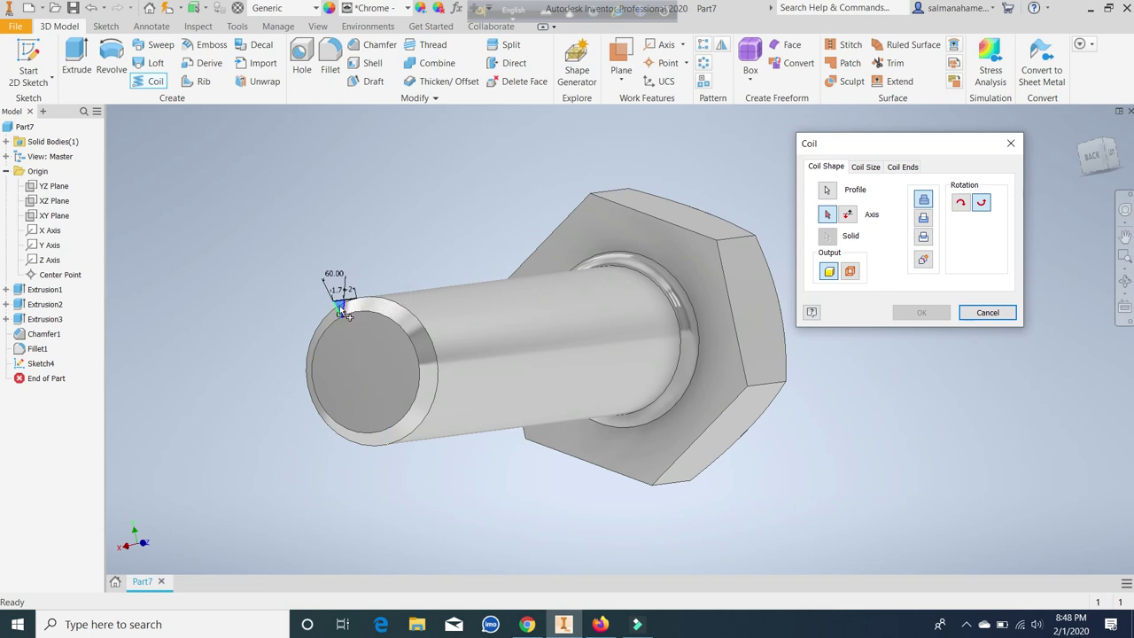
{"action": "left_click", "coordinate": [339, 306]}
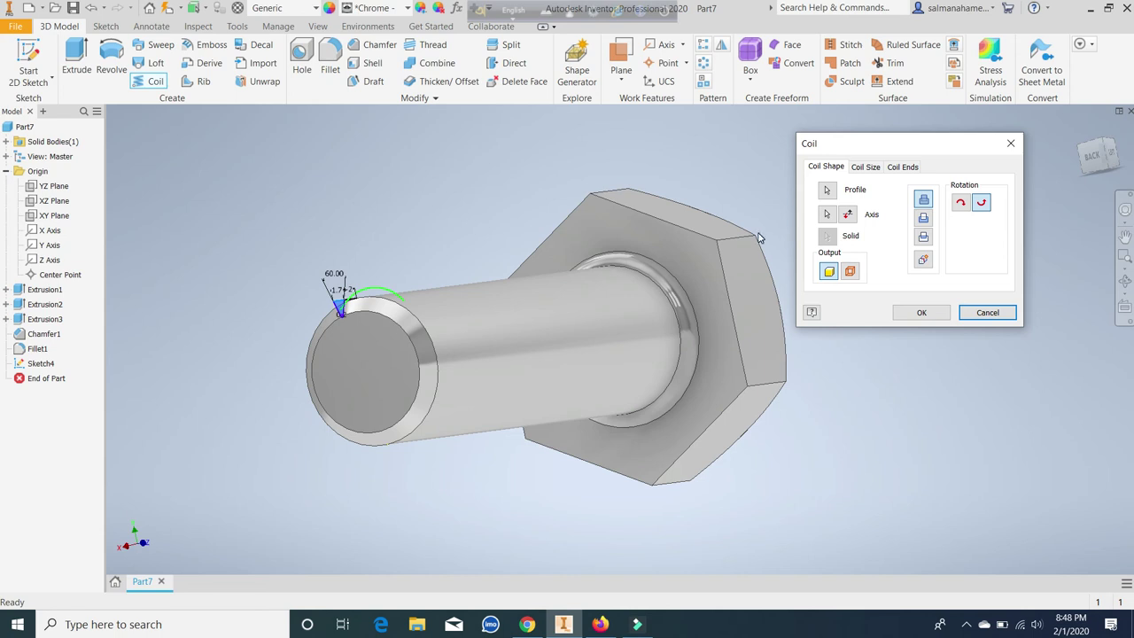
{"action": "left_click", "coordinate": [826, 216]}
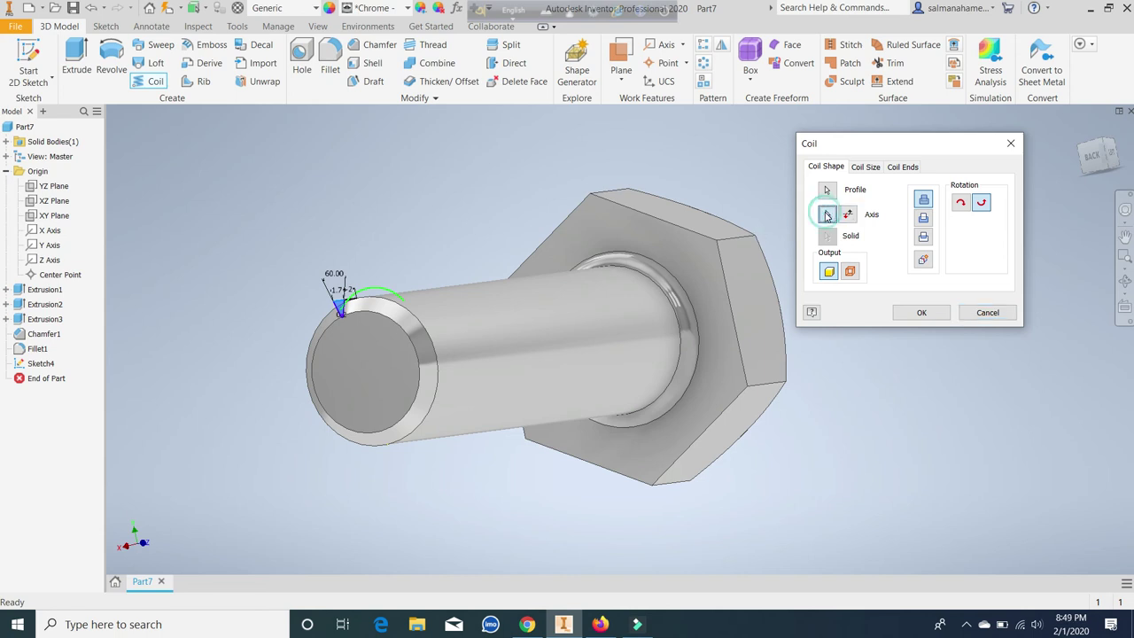
{"action": "left_click", "coordinate": [46, 260]}
{"action": "left_click", "coordinate": [46, 261]}
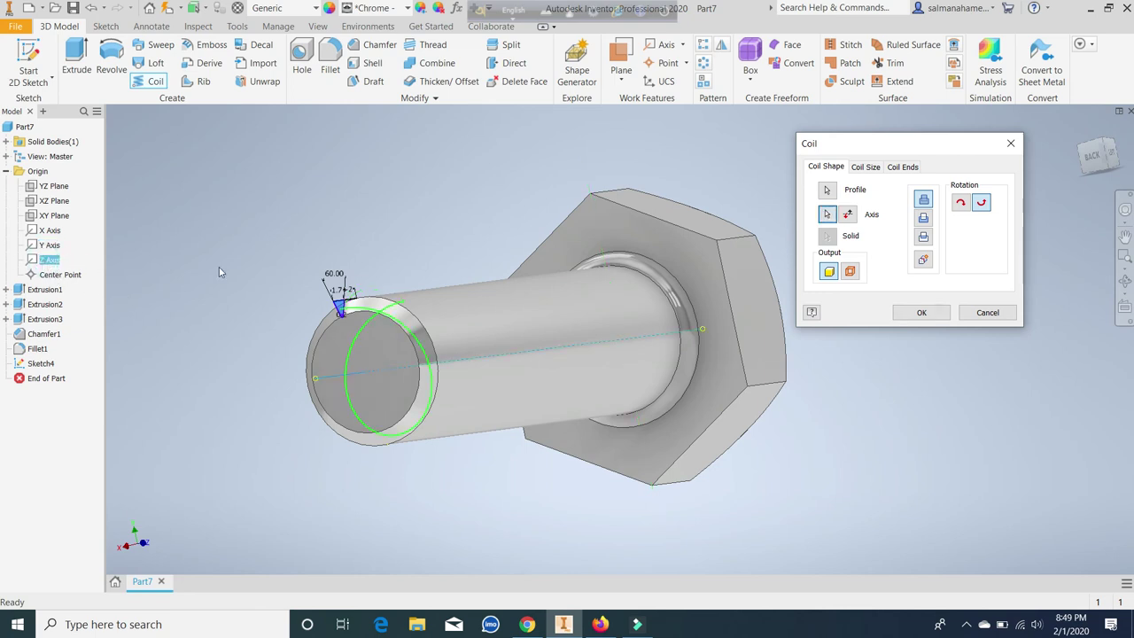
{"action": "left_click", "coordinate": [866, 167]}
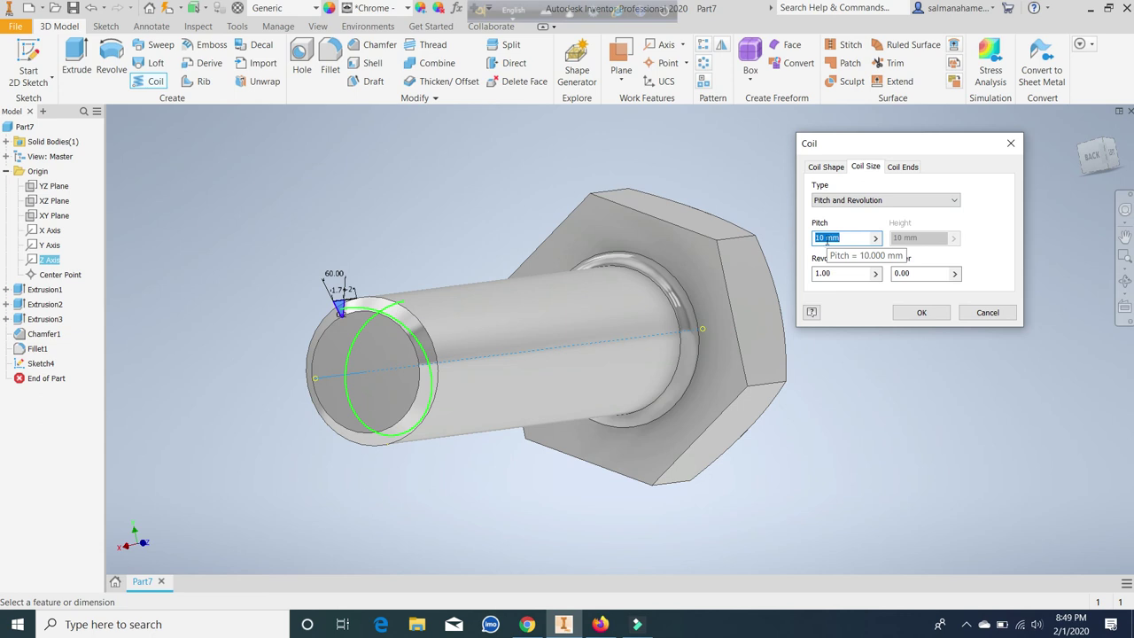
Make the coil a Cut with Pitch and Height type, 1.7 mm pitch and 40 mm height
{"action": "type", "text": "1."}
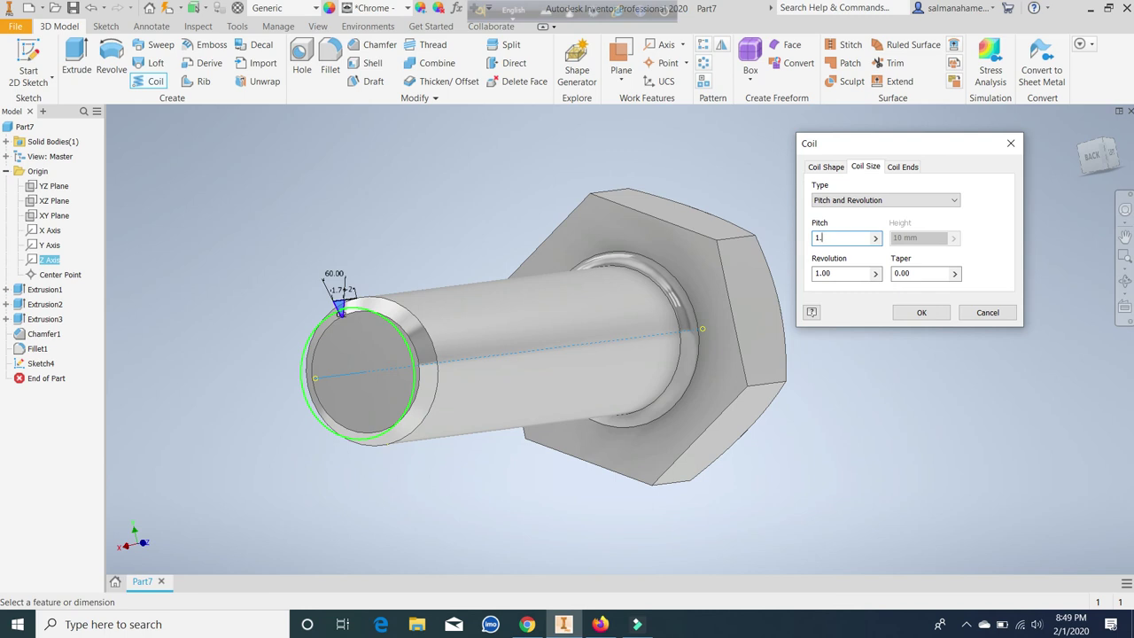
{"action": "type", "text": "7mm"}
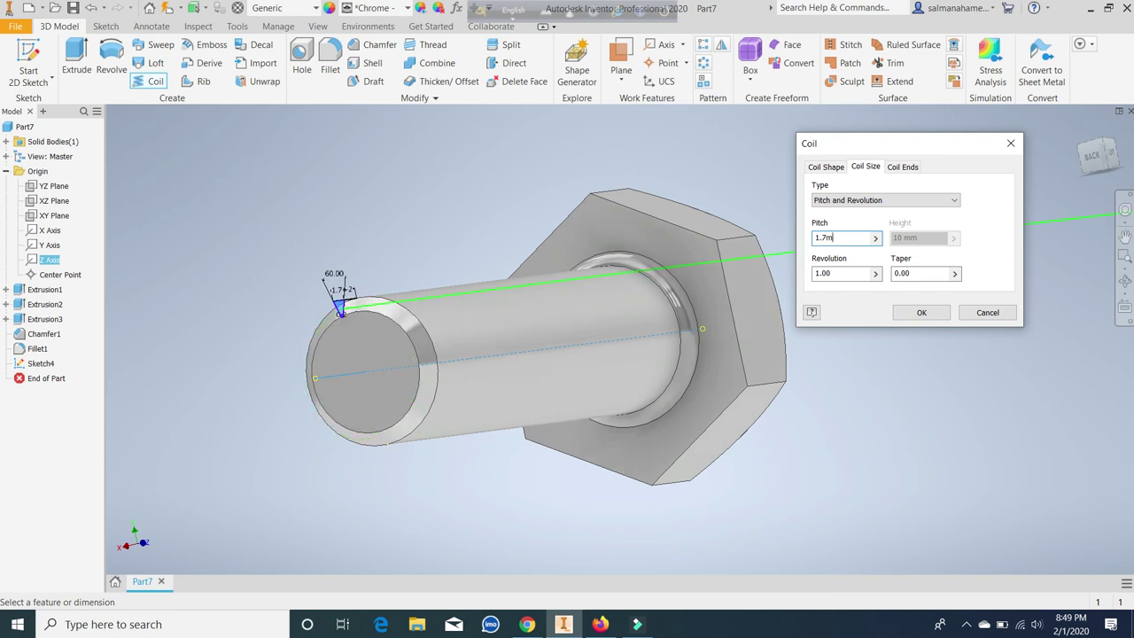
{"action": "left_click", "coordinate": [875, 202]}
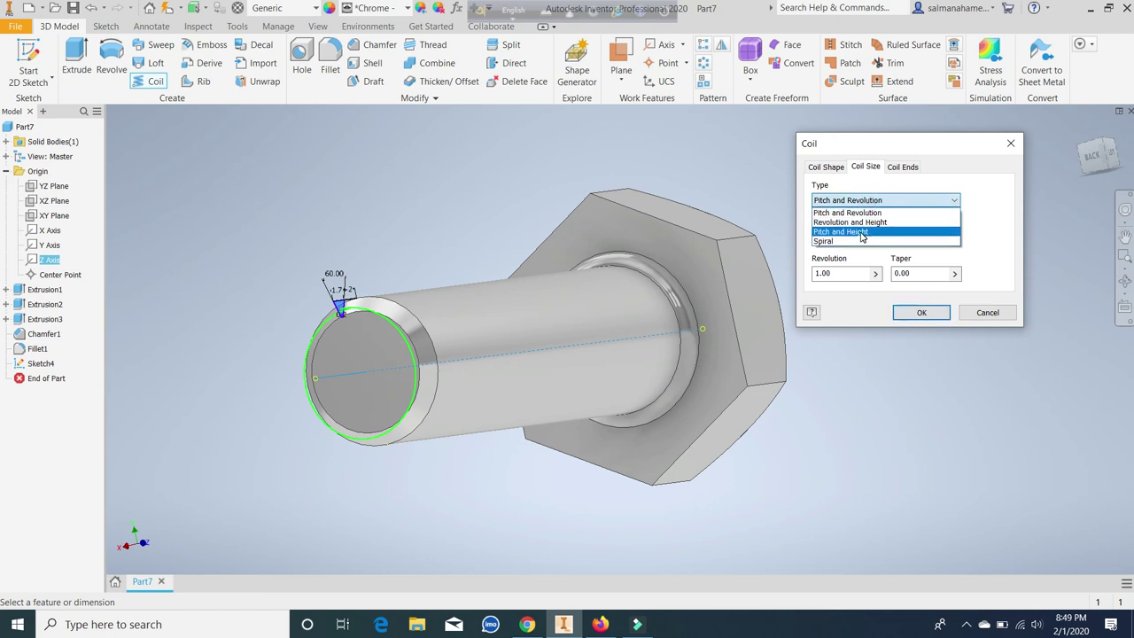
{"action": "left_click", "coordinate": [861, 233]}
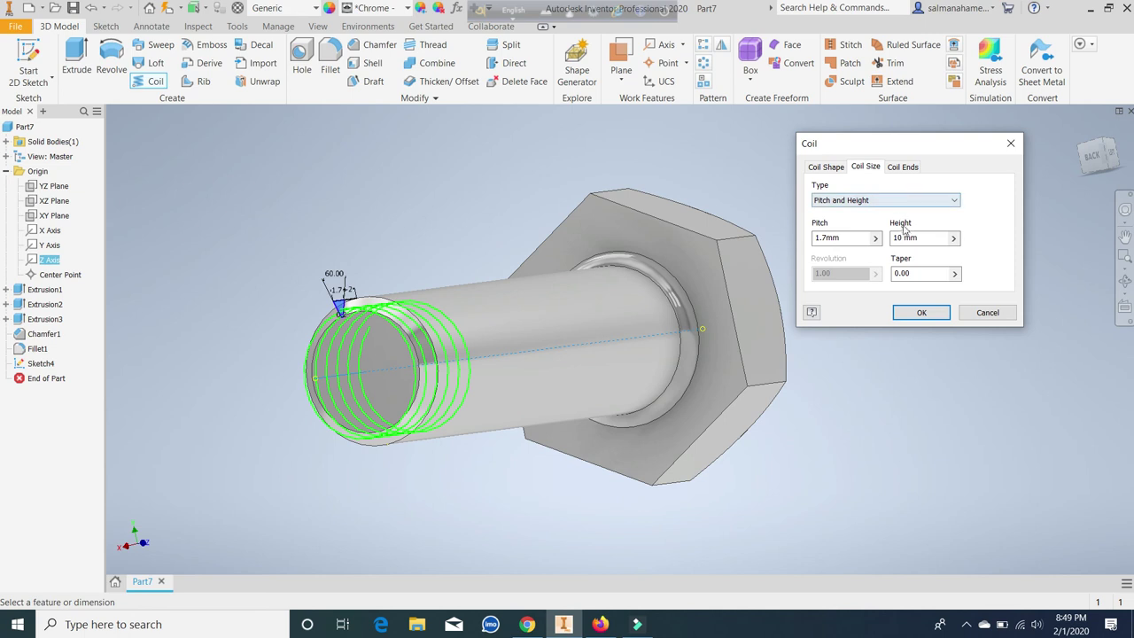
{"action": "double_click", "coordinate": [902, 237]}
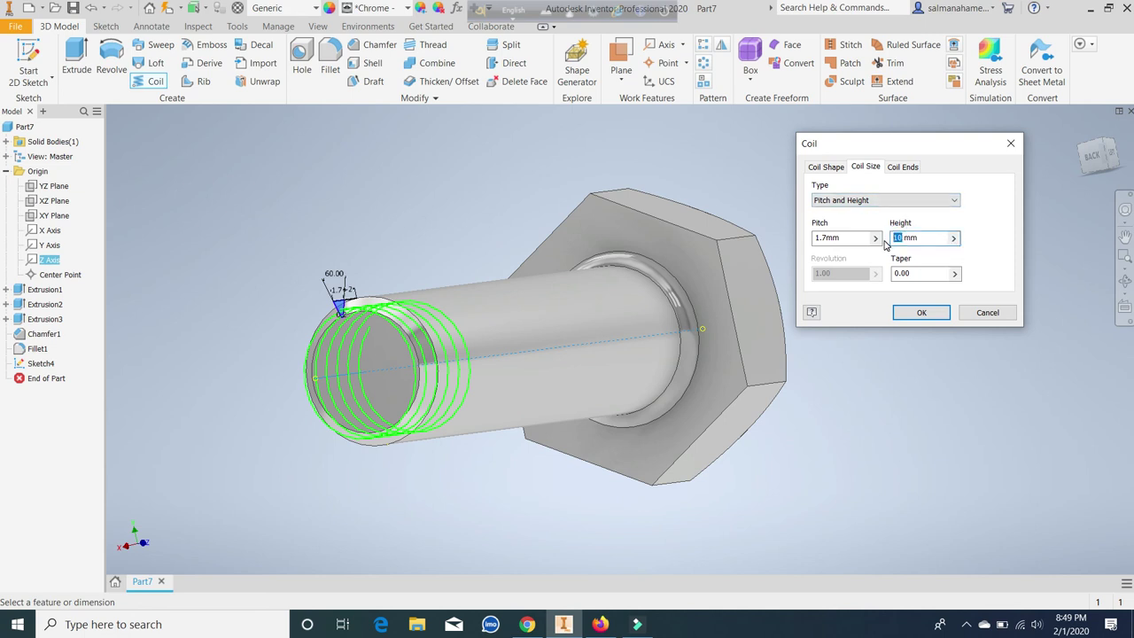
{"action": "type", "text": "4"}
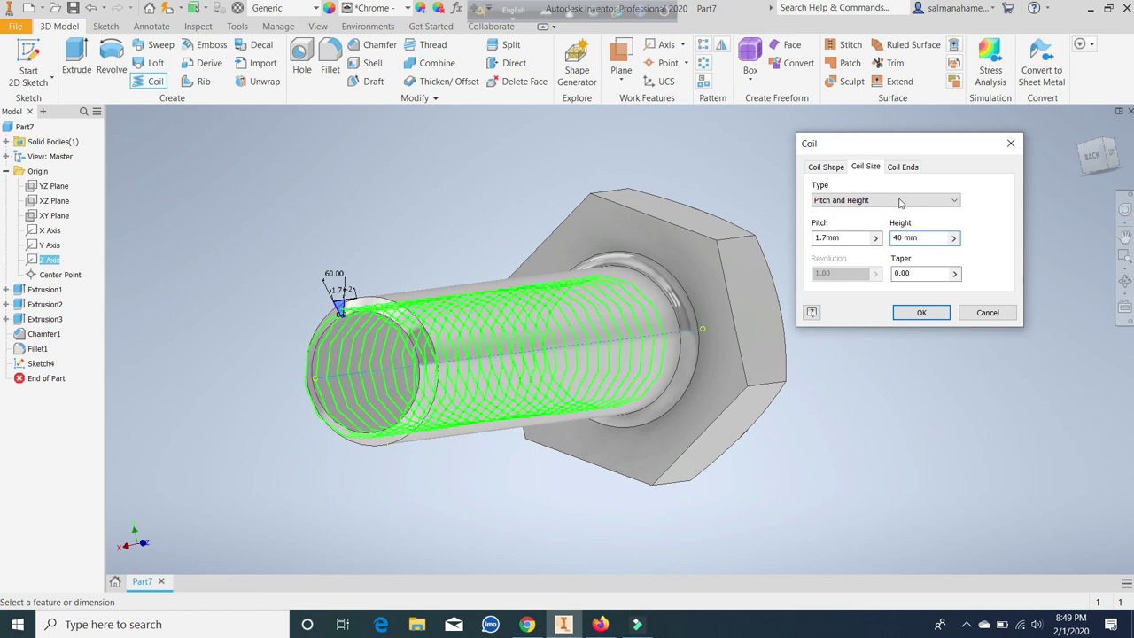
{"action": "left_click", "coordinate": [833, 168]}
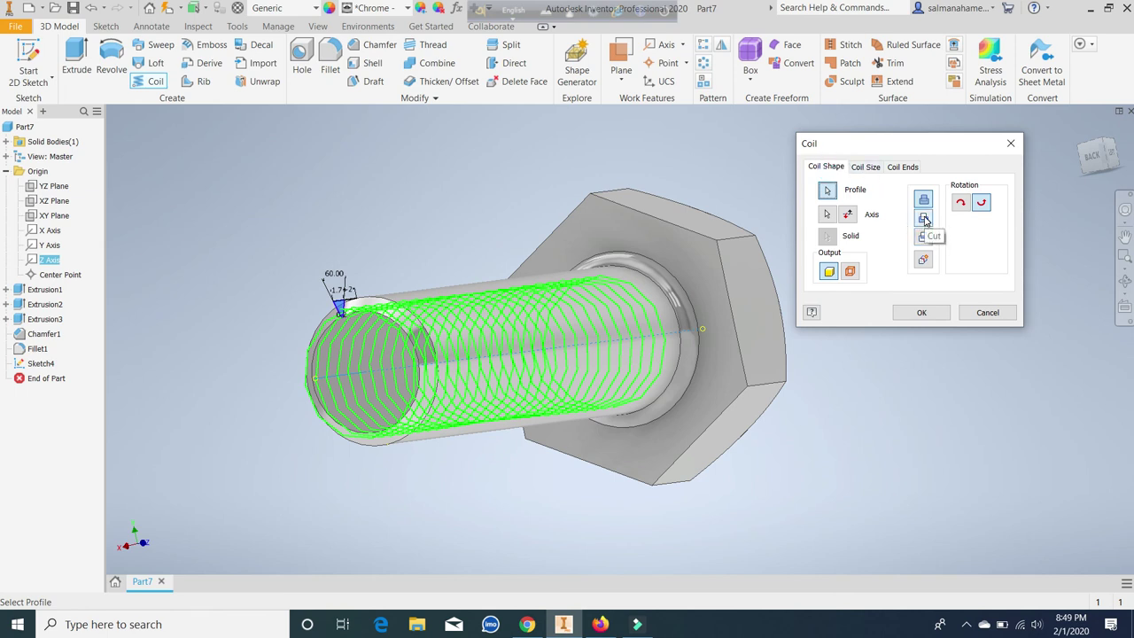
{"action": "left_click", "coordinate": [924, 219]}
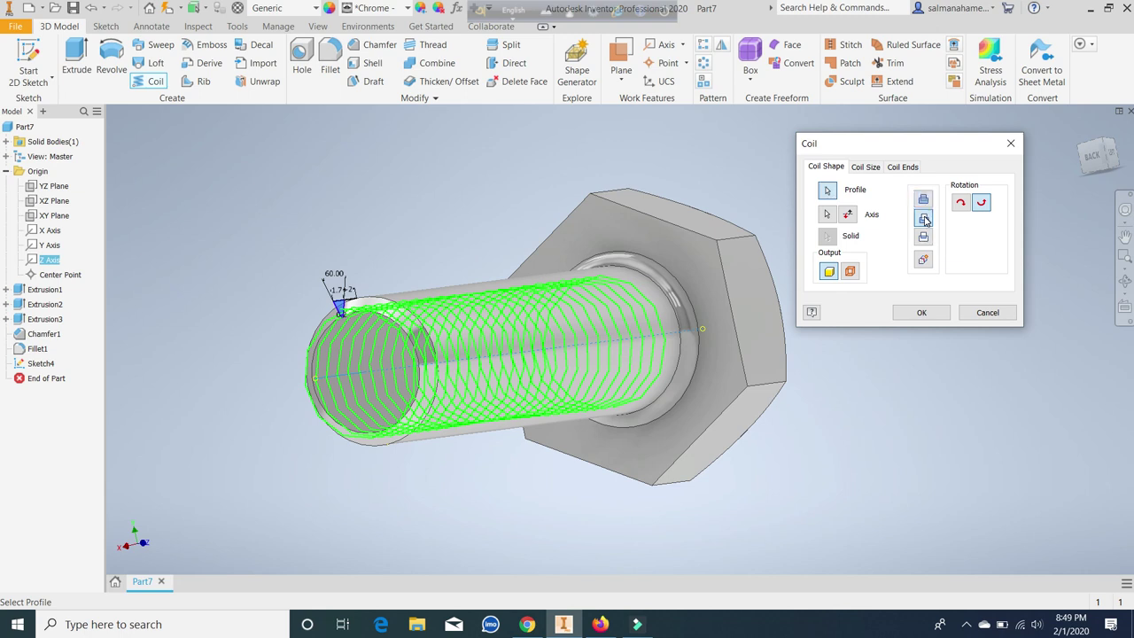
{"action": "left_click", "coordinate": [917, 313]}
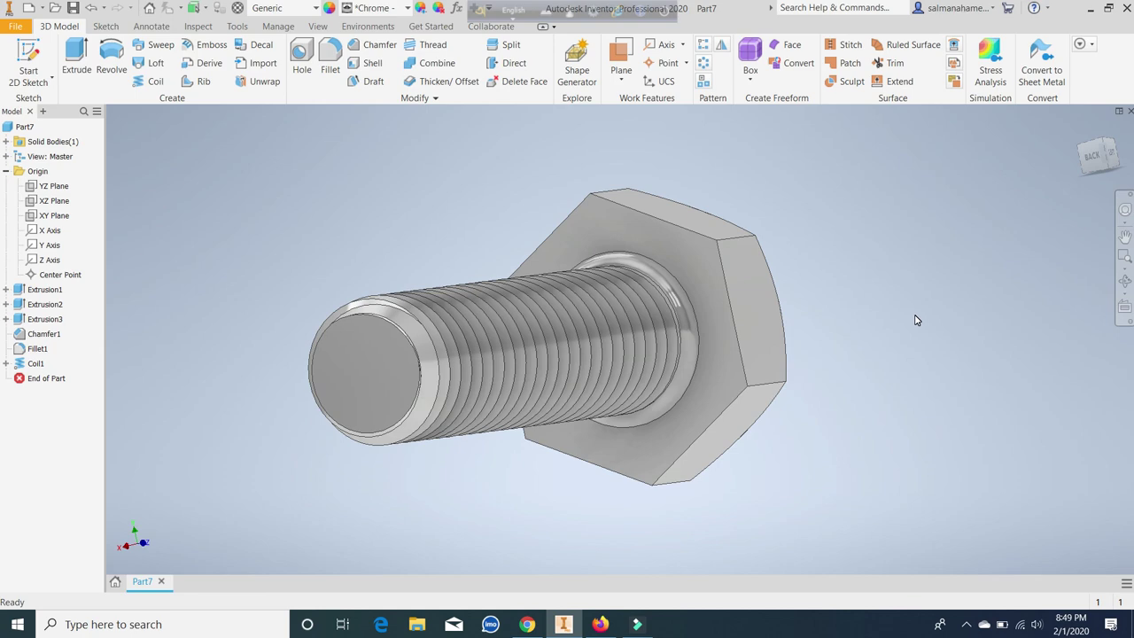
{"action": "left_click", "coordinate": [1125, 281]}
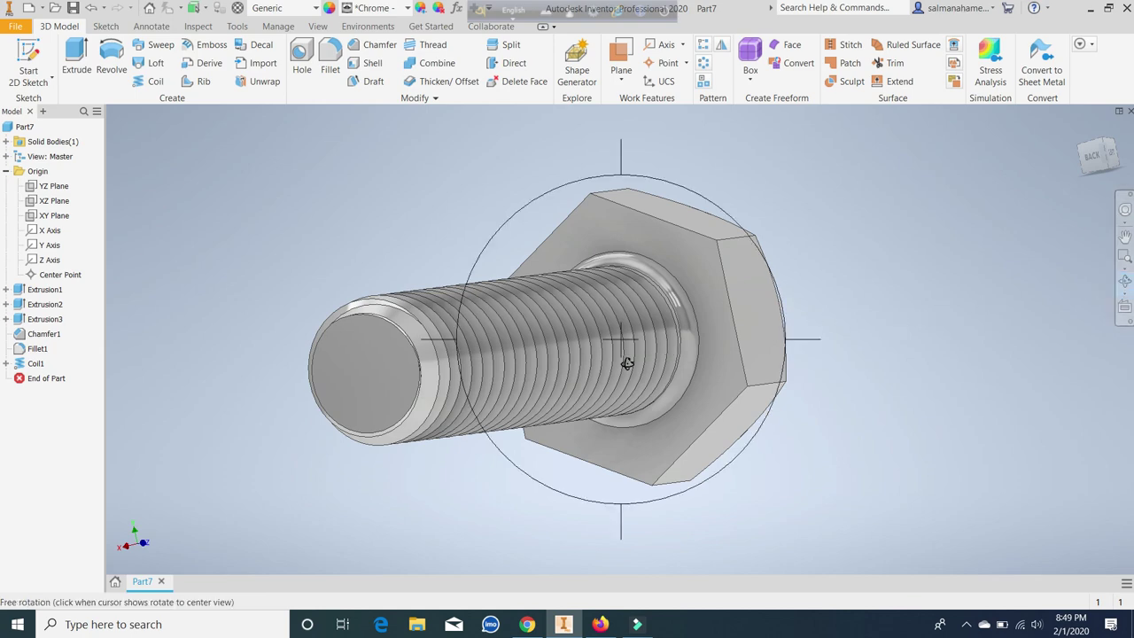
{"action": "mouse_move", "coordinate": [558, 357]}
{"action": "left_mouse_down"}
{"action": "mouse_move", "coordinate": [542, 363]}
{"action": "mouse_move", "coordinate": [636, 369]}
{"action": "mouse_move", "coordinate": [723, 308]}
{"action": "mouse_move", "coordinate": [563, 295]}
{"action": "mouse_move", "coordinate": [602, 281]}
{"action": "mouse_move", "coordinate": [700, 314]}
{"action": "left_mouse_up"}
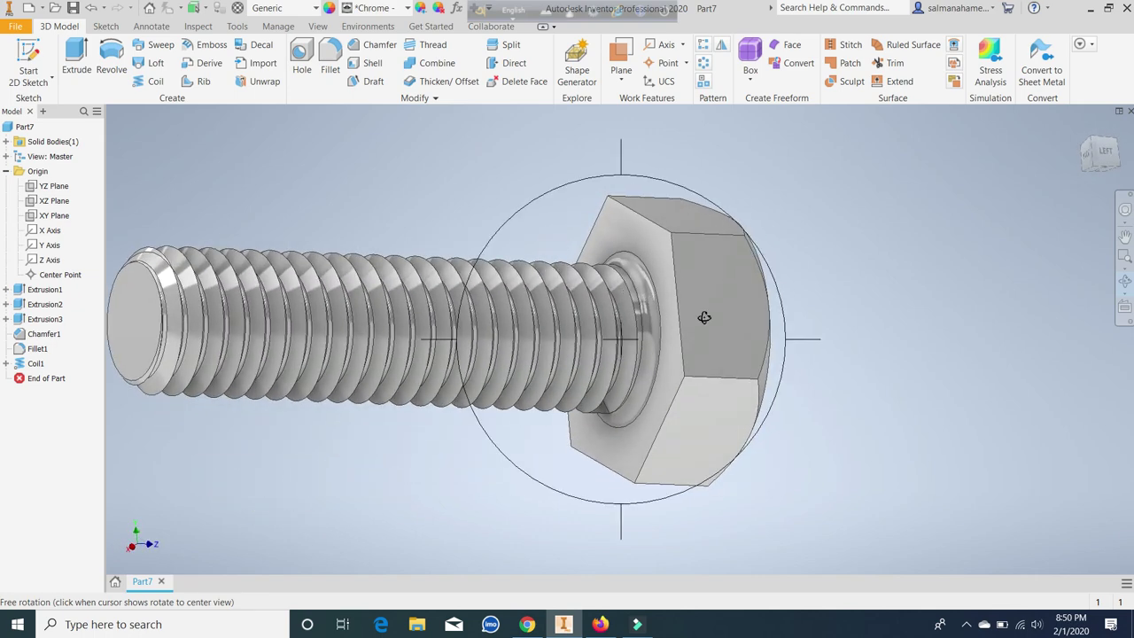
{"action": "key", "text": "Escape"}
{"action": "left_click", "coordinate": [1125, 236]}
{"action": "left_click_drag", "start_coordinate": [649, 328], "coordinate": [711, 329]}
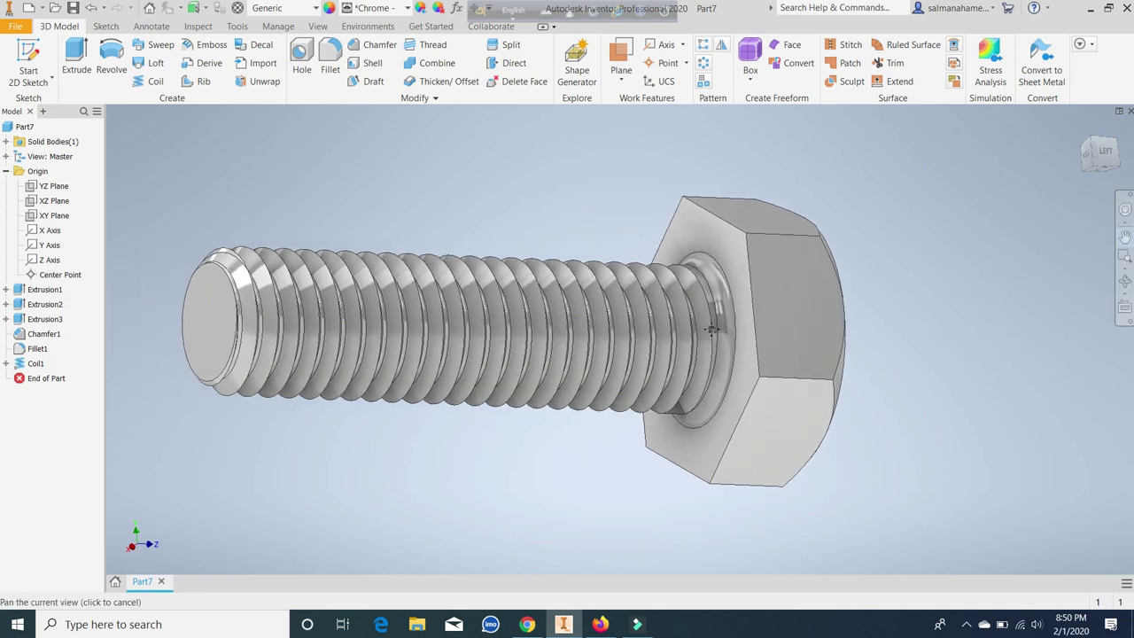
{"action": "left_click", "coordinate": [1124, 281]}
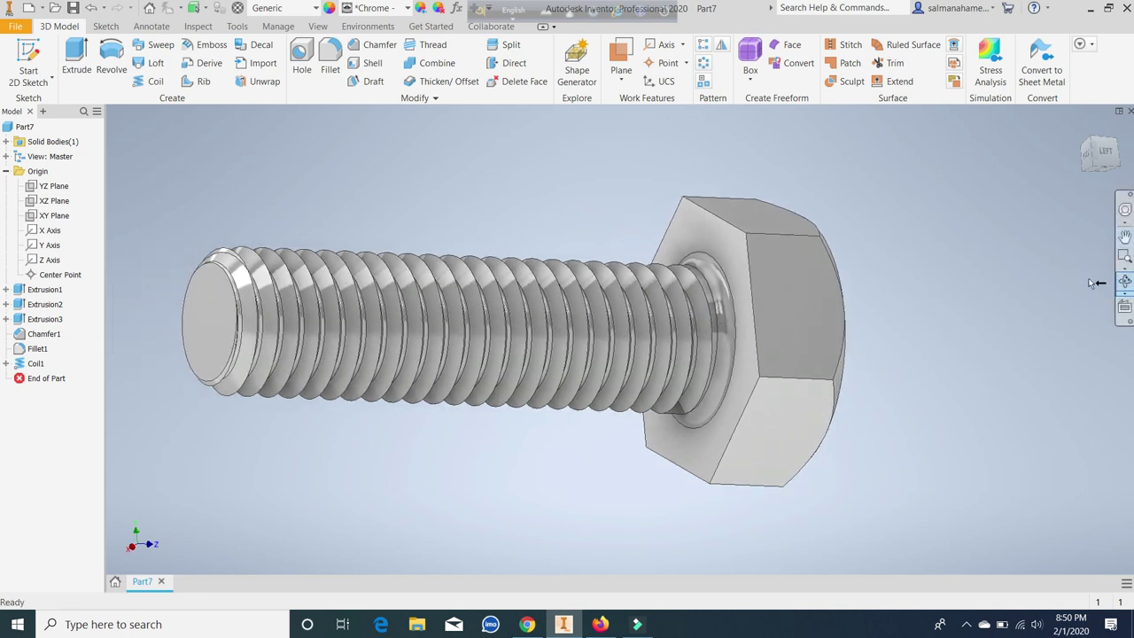
{"action": "left_click_drag", "start_coordinate": [564, 314], "coordinate": [664, 299]}
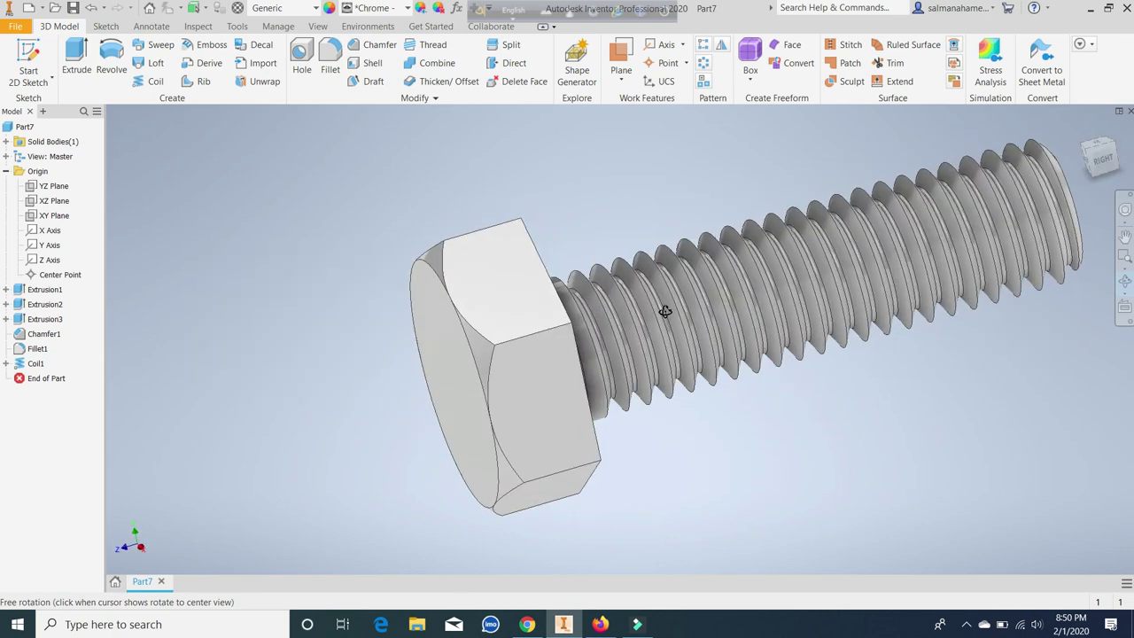
{"action": "left_click", "coordinate": [1125, 237]}
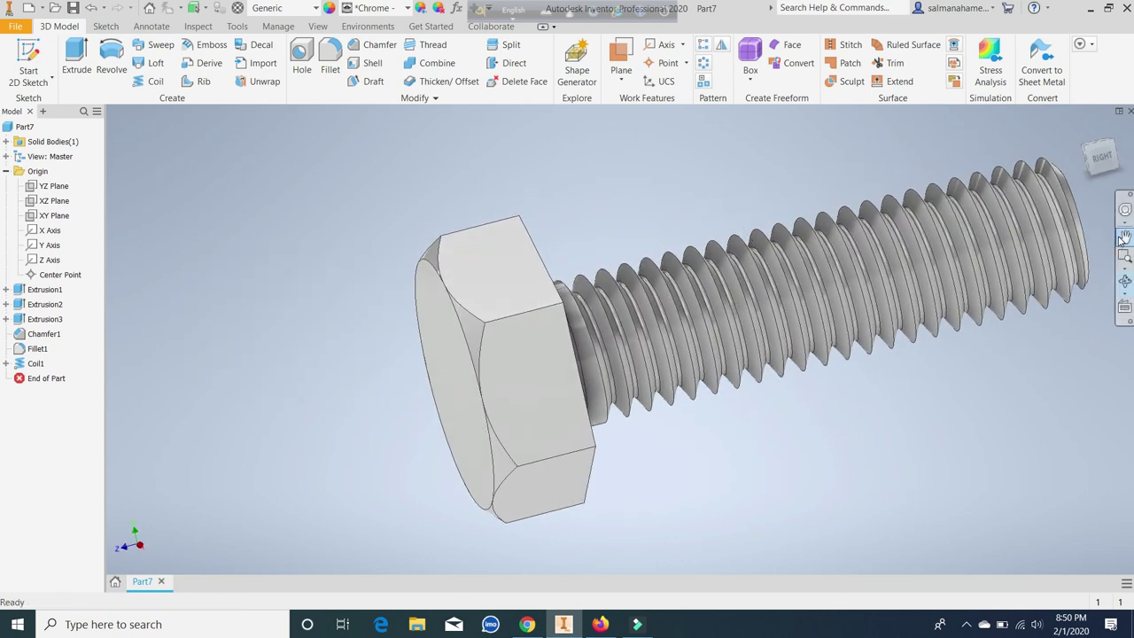
{"action": "left_click_drag", "start_coordinate": [670, 321], "coordinate": [490, 309]}
{"action": "right_click", "coordinate": [547, 181]}
{"action": "left_click", "coordinate": [592, 183]}
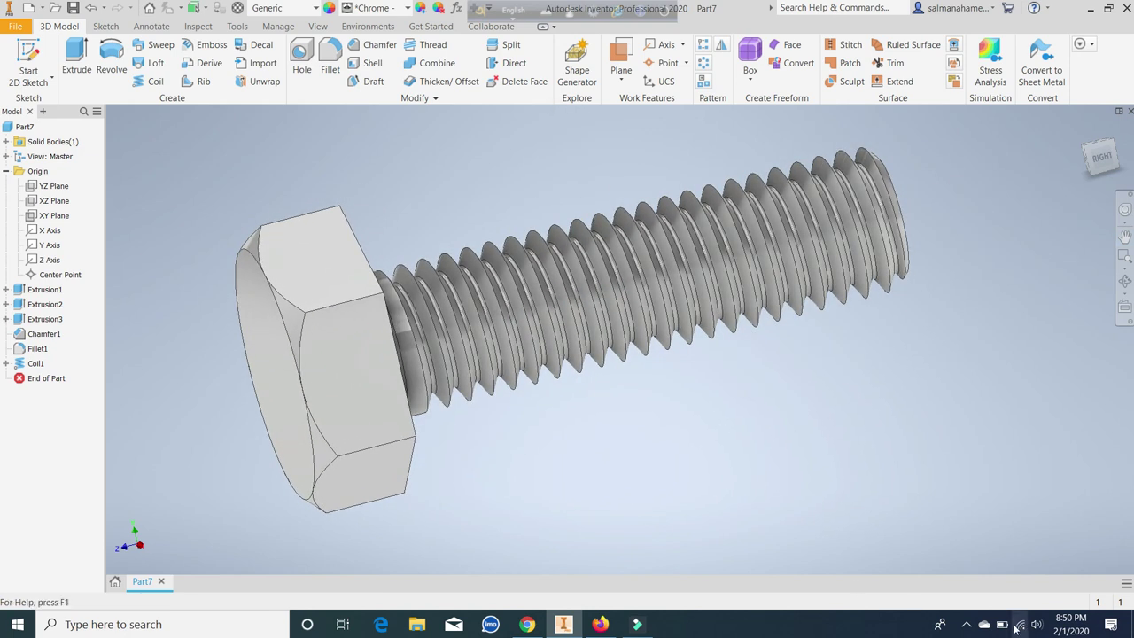
{"action": "left_click", "coordinate": [967, 624]}
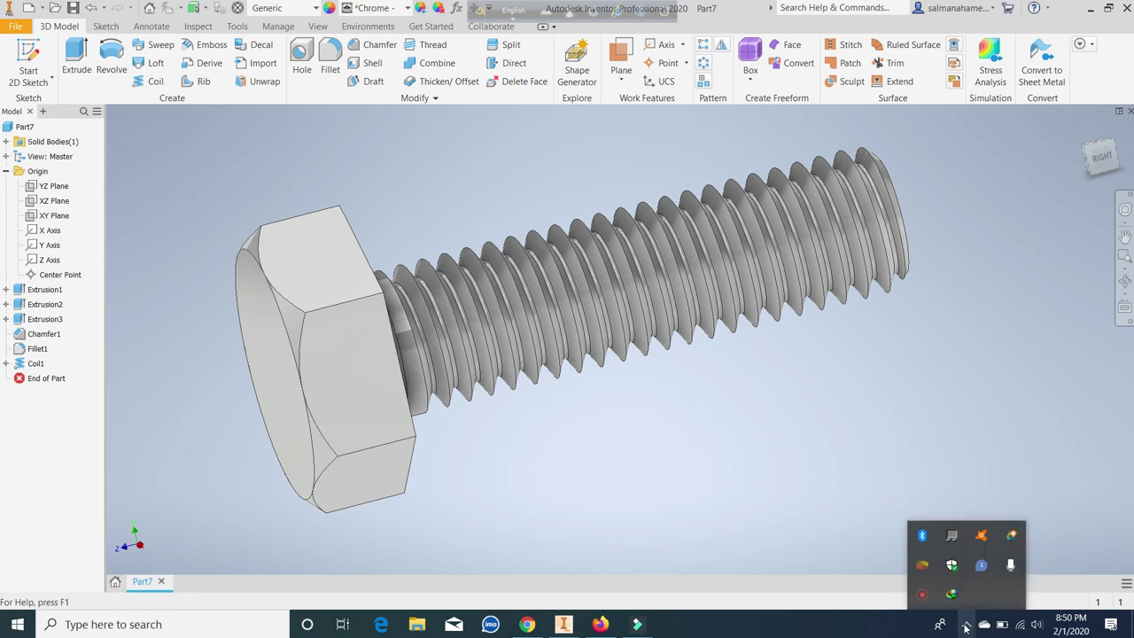
{"action": "left_click", "coordinate": [921, 601]}
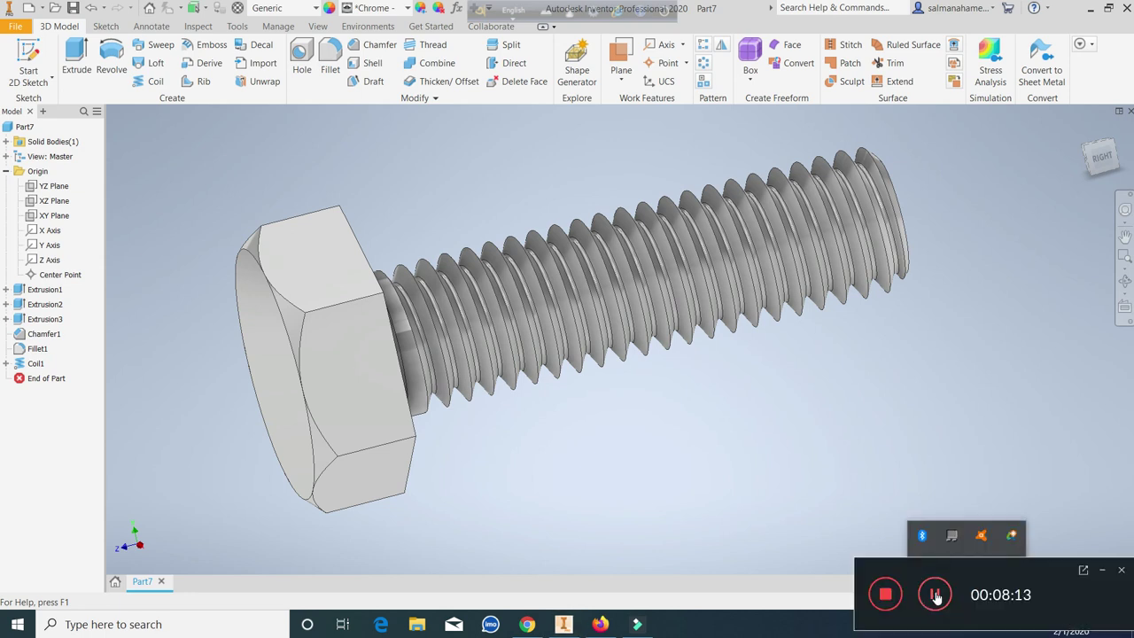